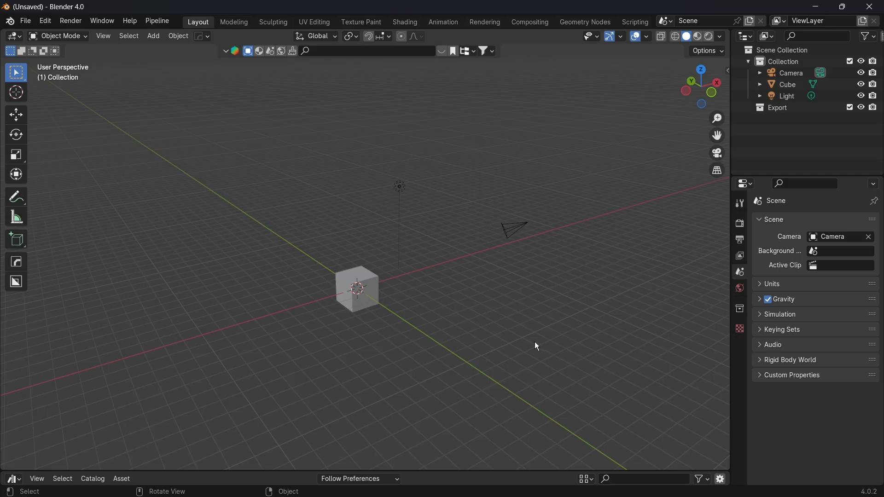
# Step: Delete the default cube, camera and light from the scene
pyautogui.moveTo(534, 342); pyautogui.dragTo(273, 160)
pyautogui.press('Delete')
pyautogui.moveTo(525, 172); pyautogui.dragTo(440, 302, button='middle')
# Step: Import the hoodie model from its FBX file
pyautogui.click(26, 21)
pyautogui.moveTo(65, 193)
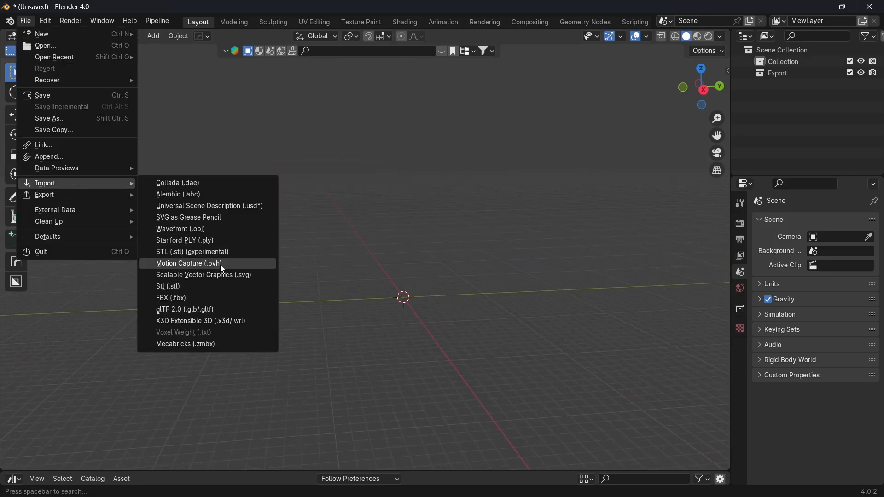
pyautogui.click(195, 293)
pyautogui.doubleClick(351, 192)
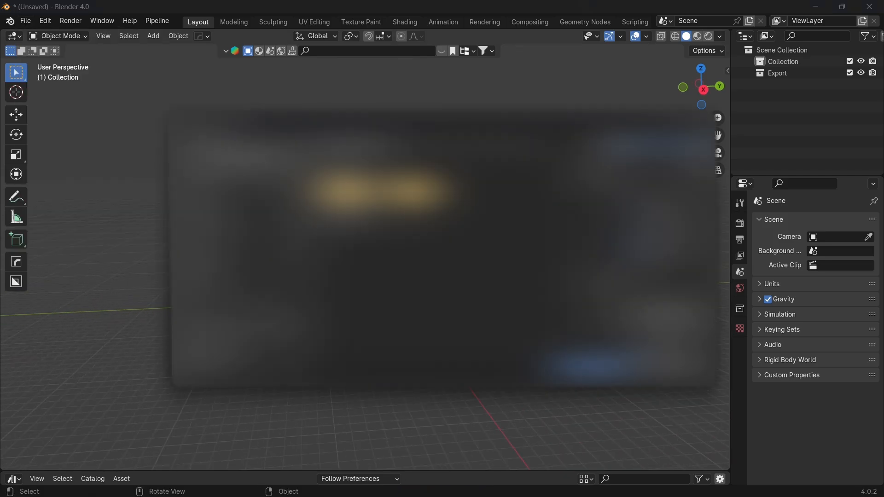
pyautogui.doubleClick(467, 193)
# Step: Scale up the imported hoodie
pyautogui.moveTo(460, 281)
pyautogui.mouseDown(button='middle')
pyautogui.moveTo(396, 280)
pyautogui.moveTo(443, 281)
pyautogui.mouseUp(button='middle')
pyautogui.scroll(5, 444, 280)
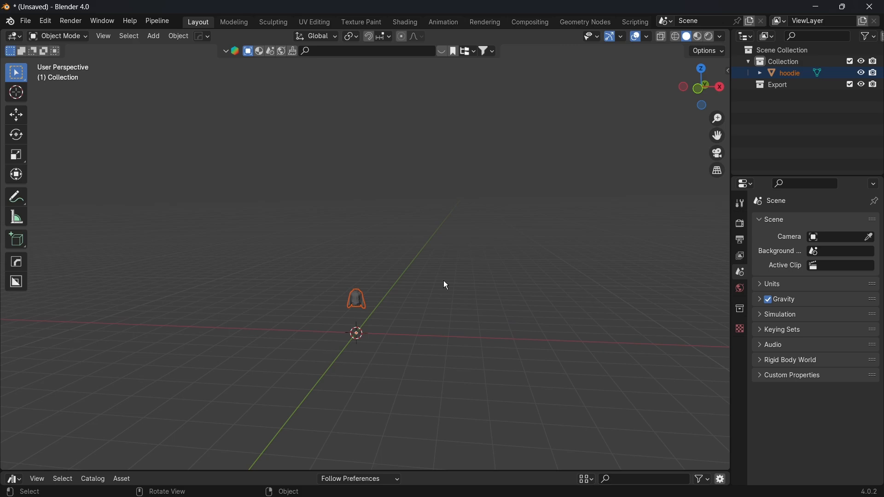
pyautogui.press('s')
pyautogui.click(571, 276)
# Step: Set the hoodie's origin to its geometry and scale the model up further
pyautogui.click(357, 249)
pyautogui.rightClick(355, 292)
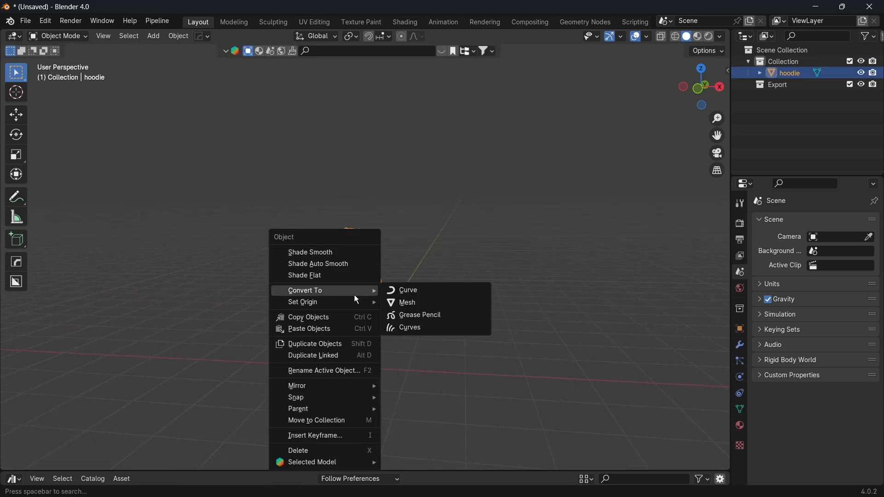
pyautogui.moveTo(357, 304)
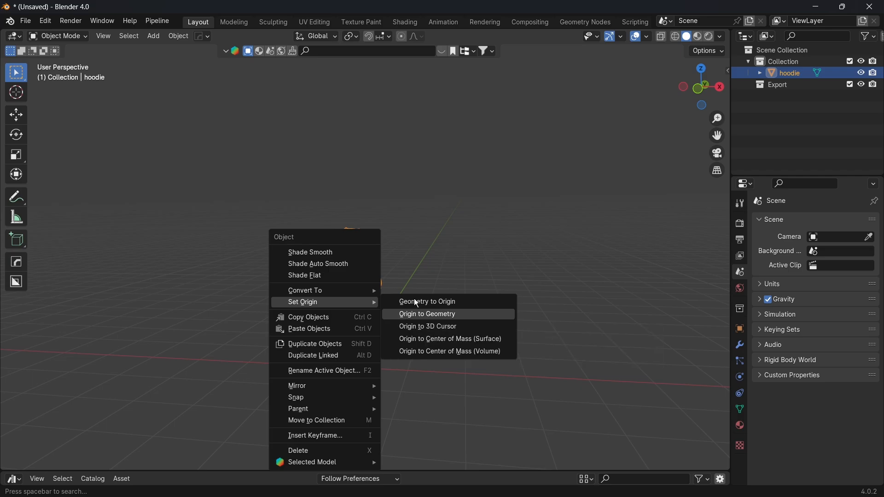
pyautogui.click(419, 313)
pyautogui.press('s')
pyautogui.click(552, 277)
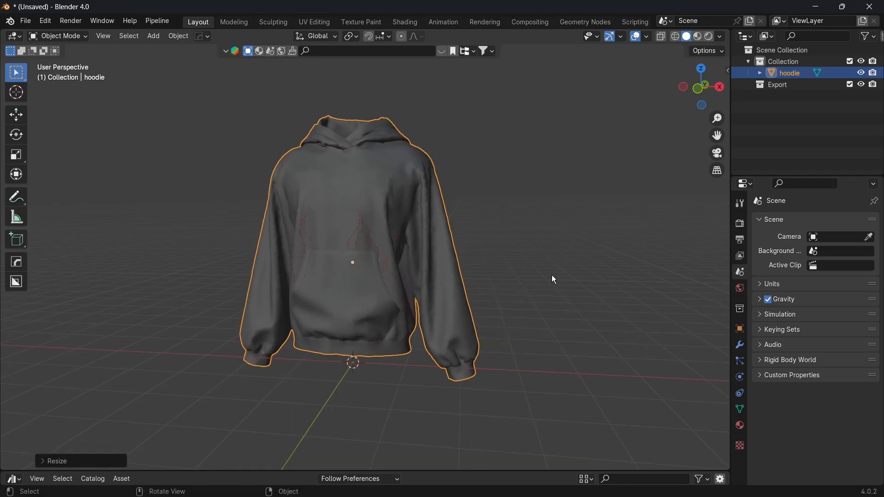
# Step: Enlarge the asset browser area below the viewport and change it to the Shader Editor
pyautogui.scroll(-3, 530, 265)
pyautogui.moveTo(507, 255); pyautogui.dragTo(466, 273, button='middle')
pyautogui.moveTo(406, 471); pyautogui.dragTo(403, 316)
pyautogui.click(14, 327)
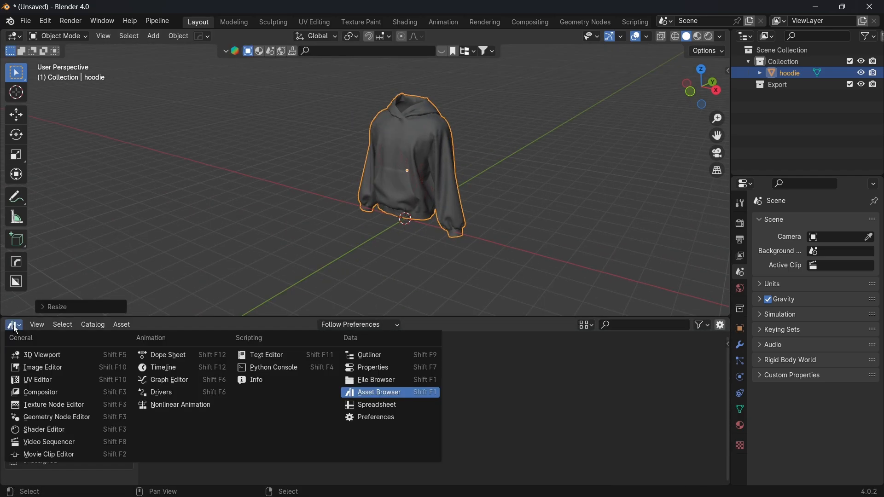
pyautogui.click(51, 431)
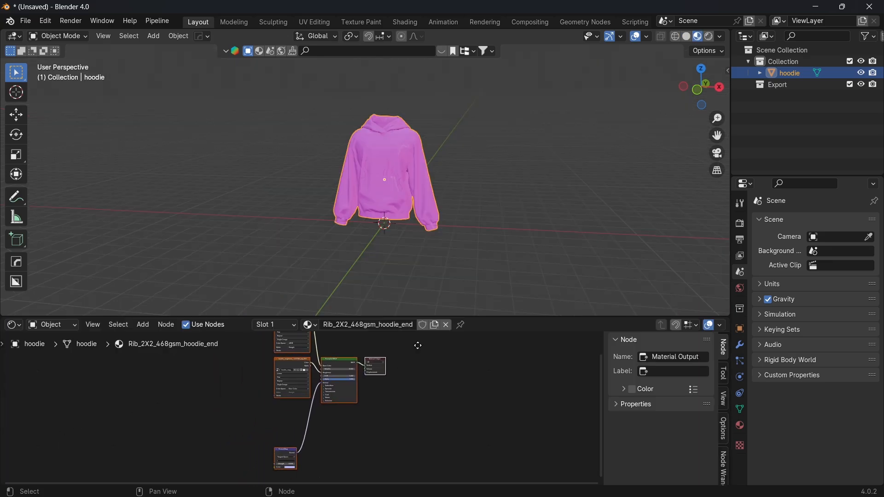
# Step: Replace the Rib_2X2_468gsm_hoodie_end material's old texture nodes with a Principled texture setup using the hoodie's diffuse, roughness and normal maps
pyautogui.moveTo(325, 448); pyautogui.dragTo(280, 338)
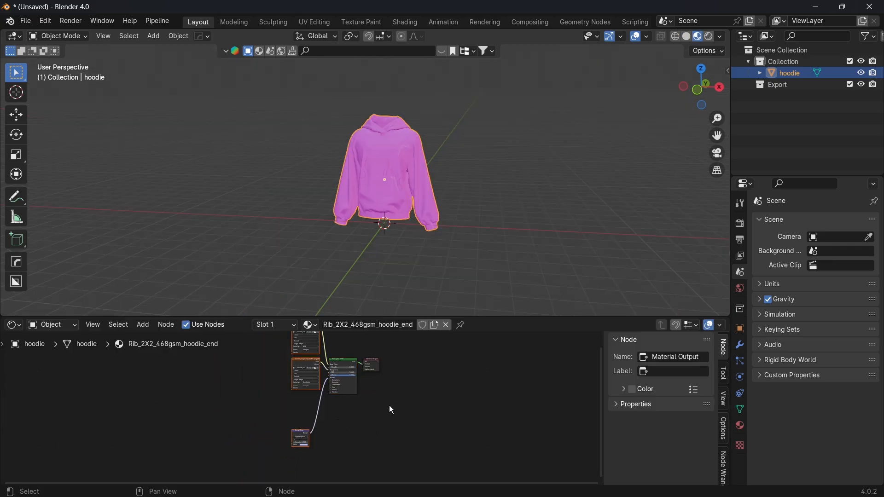
pyautogui.press('x')
pyautogui.click(375, 403)
pyautogui.scroll(2, 299, 396)
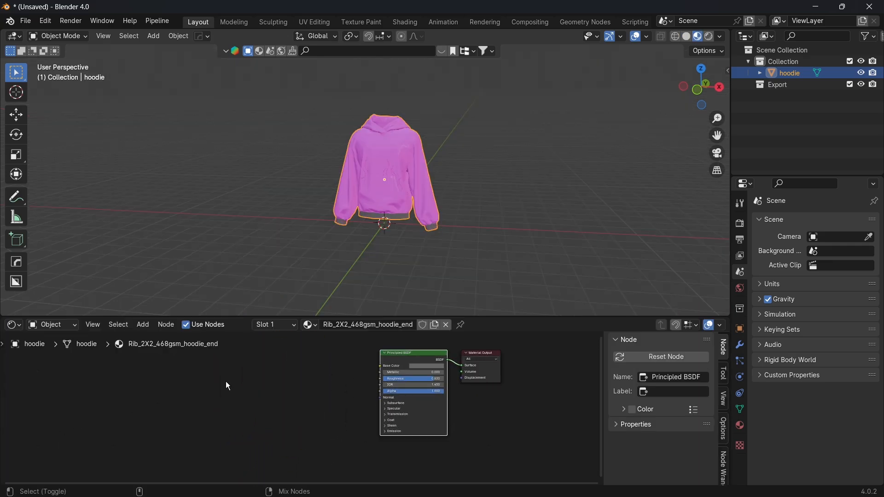
pyautogui.hotkey('ctrl', 'shift', 't')
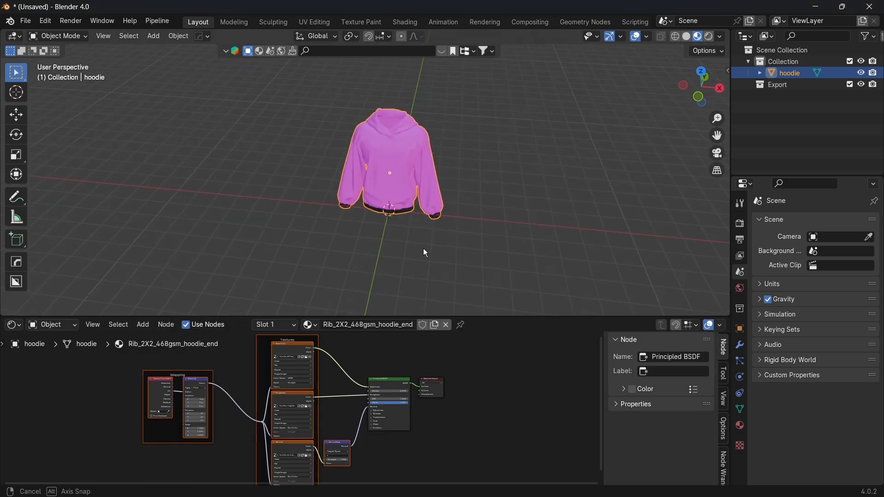
# Step: Remove the stitches, Sweat_hood and Sweat_Rib_1X1 material slots, keeping only Rib_2X2_468gsm_hoodie_end on the hoodie
pyautogui.moveTo(425, 253); pyautogui.dragTo(438, 261, button='middle')
pyautogui.click(742, 427)
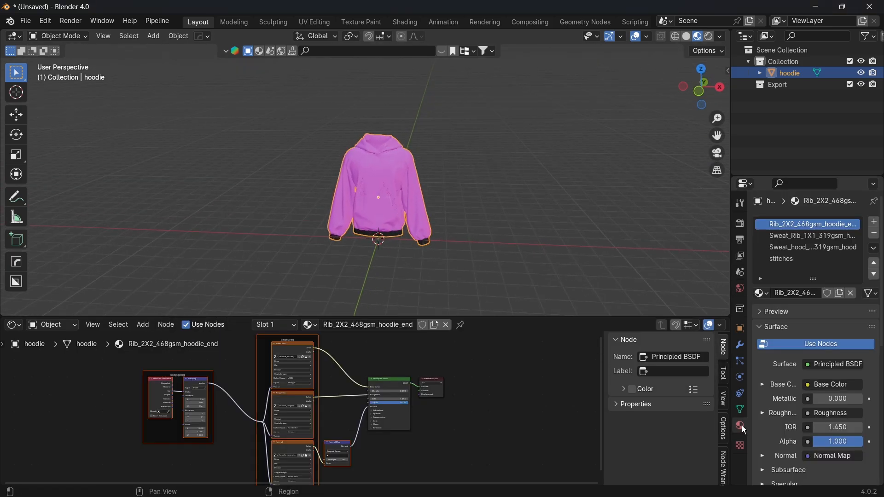
pyautogui.click(825, 260)
pyautogui.click(876, 233)
pyautogui.click(876, 234)
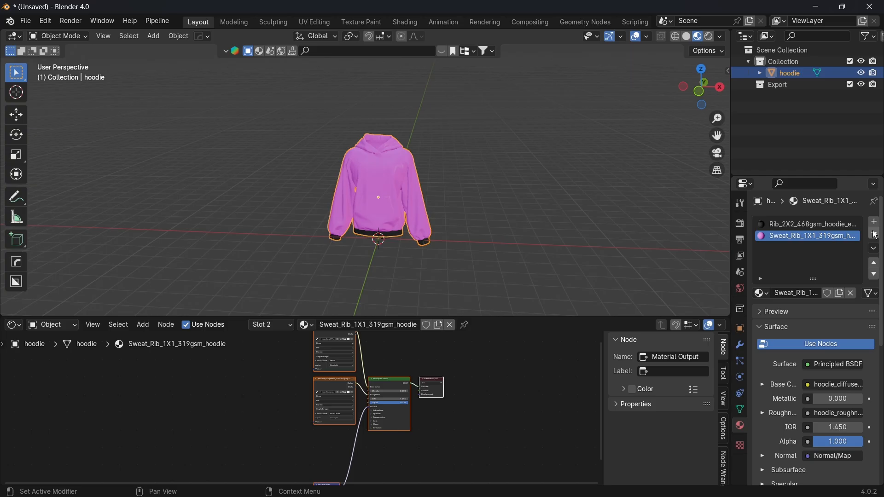
pyautogui.click(876, 233)
# Step: Change the node area to the Image Editor and display hoodie_diffuse_1001.png in it
pyautogui.scroll(3, 377, 277)
pyautogui.click(12, 325)
pyautogui.click(100, 370)
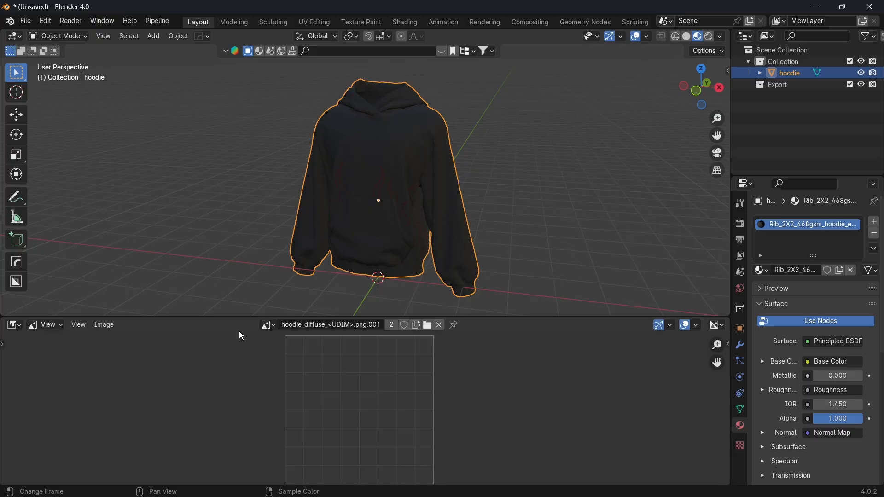
pyautogui.click(268, 326)
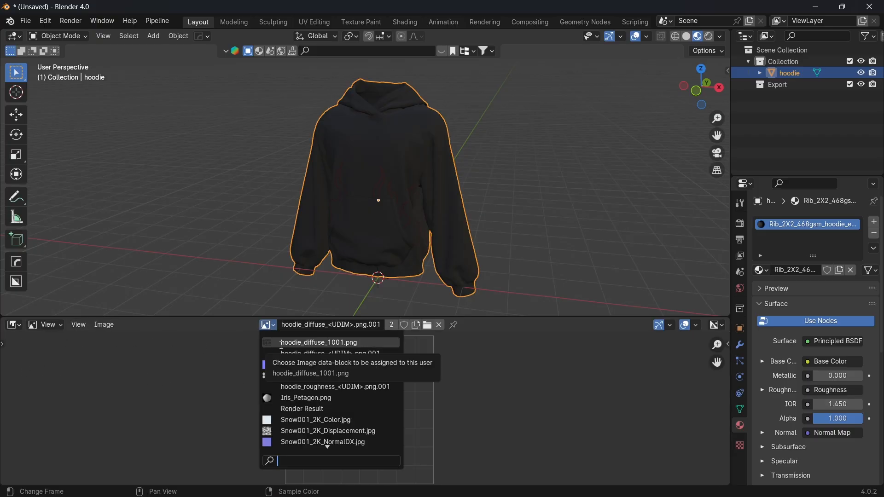
pyautogui.click(304, 343)
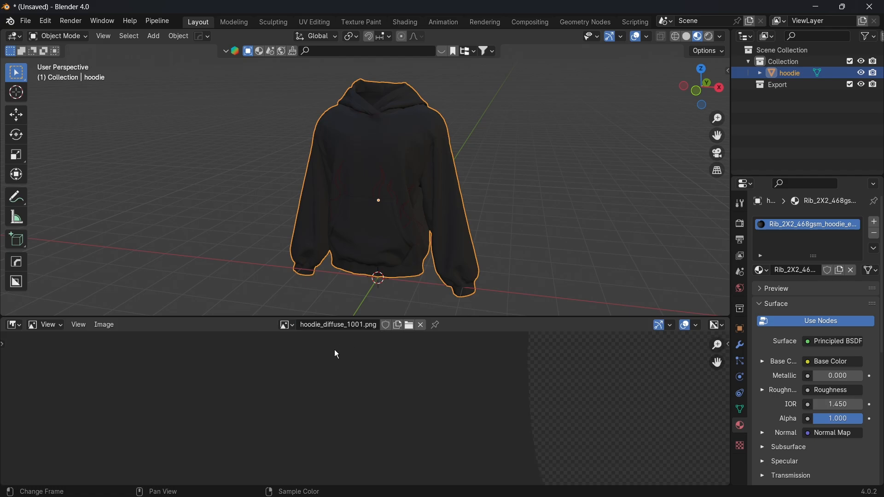
# Step: Enlarge the Image Editor area and switch it to Paint mode
pyautogui.moveTo(27, 318); pyautogui.dragTo(28, 234)
pyautogui.click(40, 241)
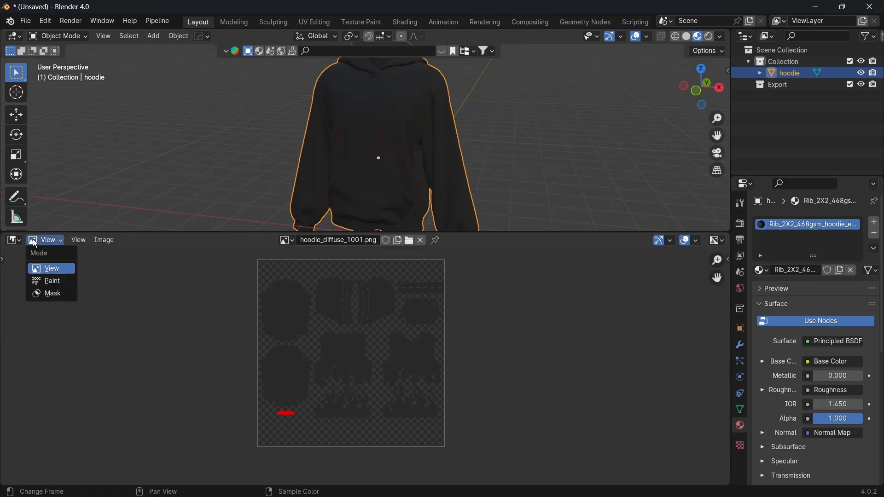
pyautogui.click(48, 282)
pyautogui.press('Home')
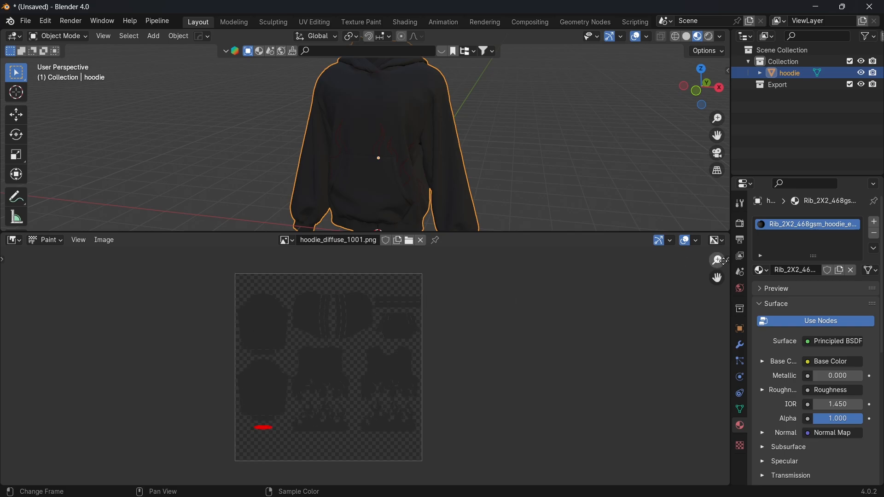
# Step: Show the paint tools and brush settings in the Image Editor and activate the Draw brush
pyautogui.moveTo(728, 261); pyautogui.dragTo(615, 262)
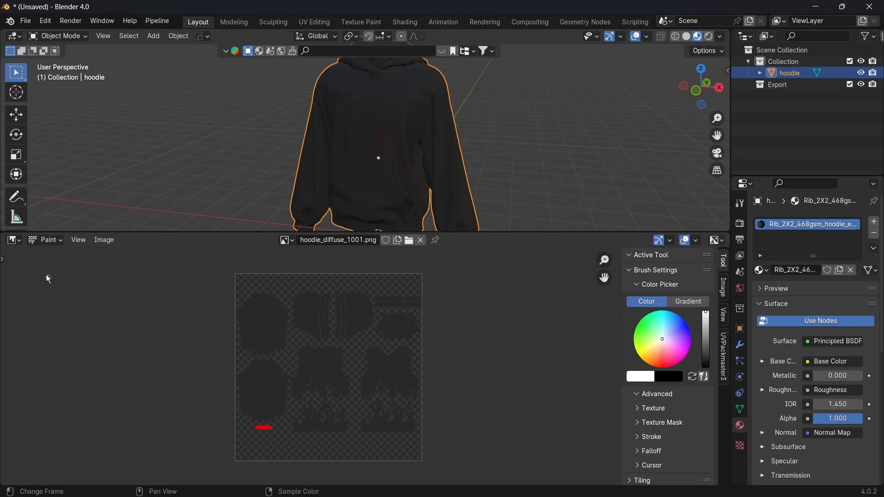
pyautogui.moveTo(3, 260); pyautogui.dragTo(56, 269)
pyautogui.click(10, 267)
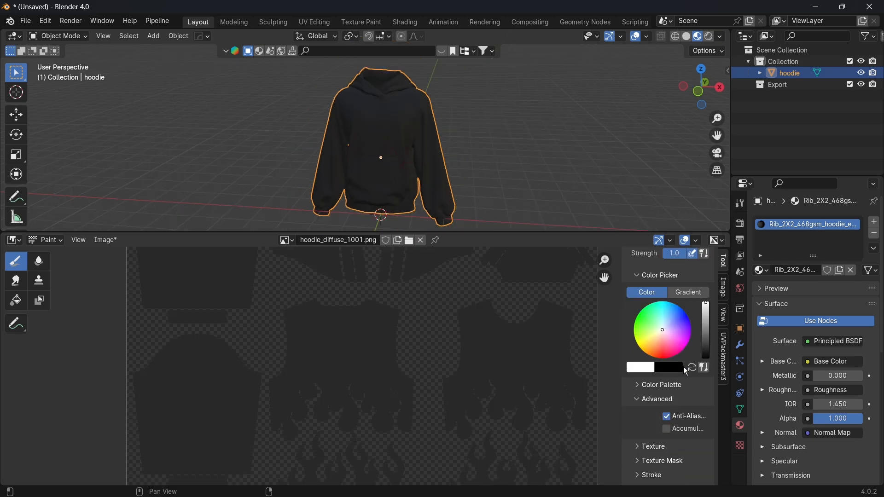
# Step: Add a new texture to the Draw brush in its texture settings
pyautogui.scroll(-2, 684, 367)
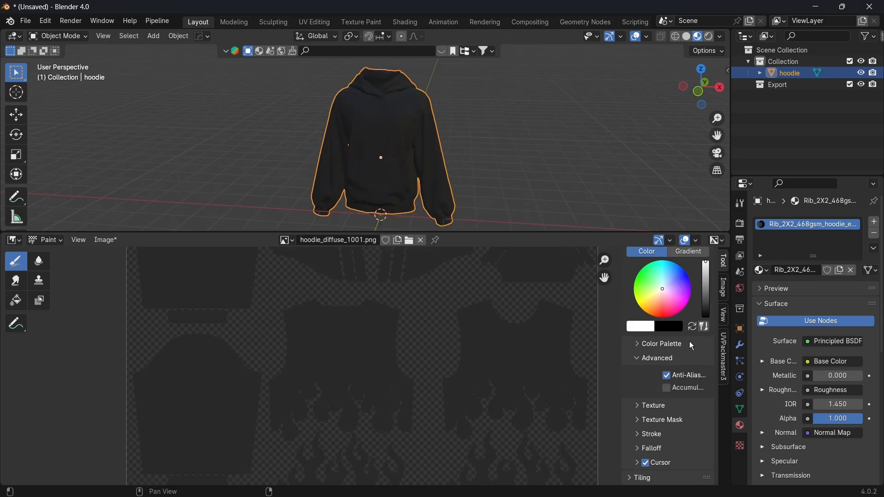
pyautogui.click(675, 408)
pyautogui.scroll(-5, 673, 411)
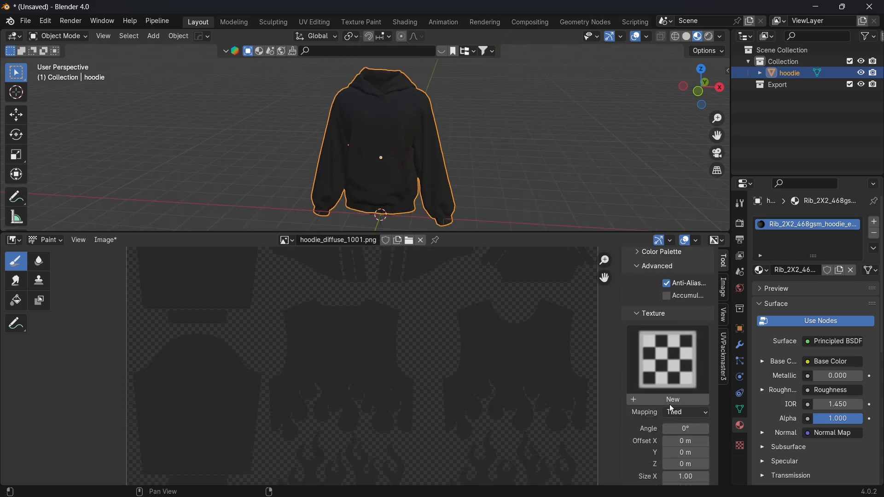
pyautogui.click(669, 402)
pyautogui.click(675, 378)
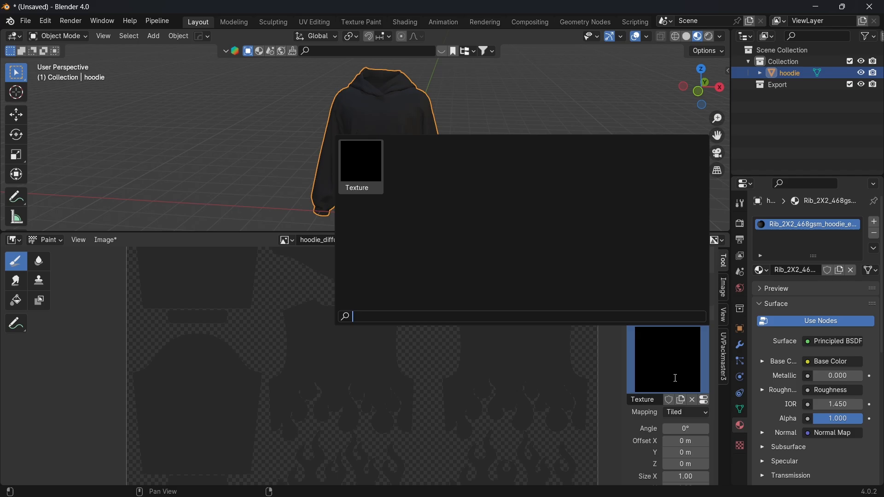
pyautogui.click(680, 357)
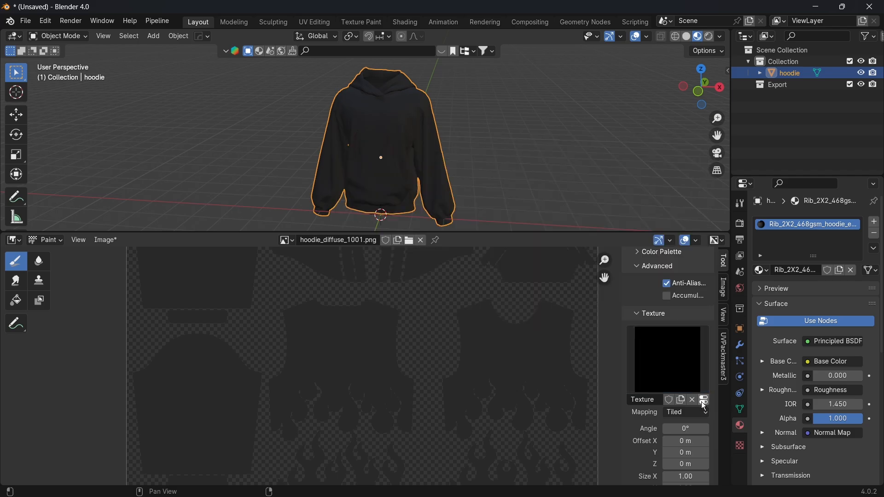
# Step: Open the brush texture's properties and load the round logo PNG from disk as its image
pyautogui.scroll(-5, 700, 404)
pyautogui.click(706, 308)
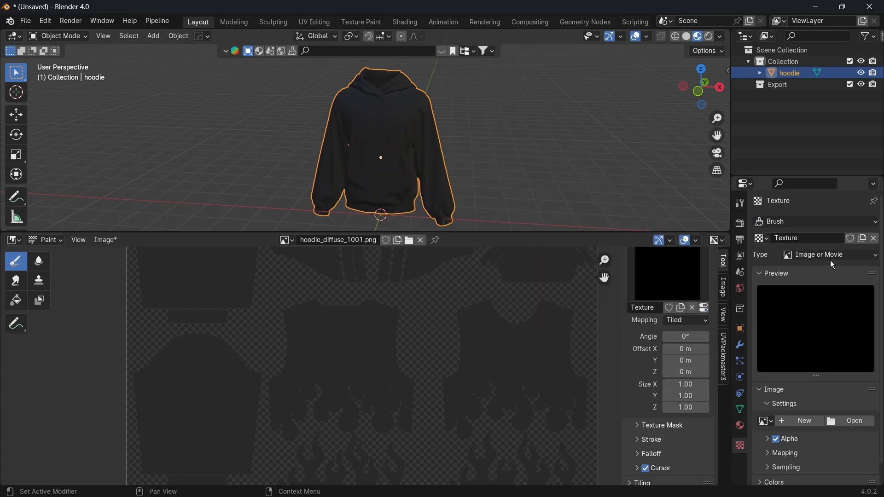
pyautogui.click(843, 422)
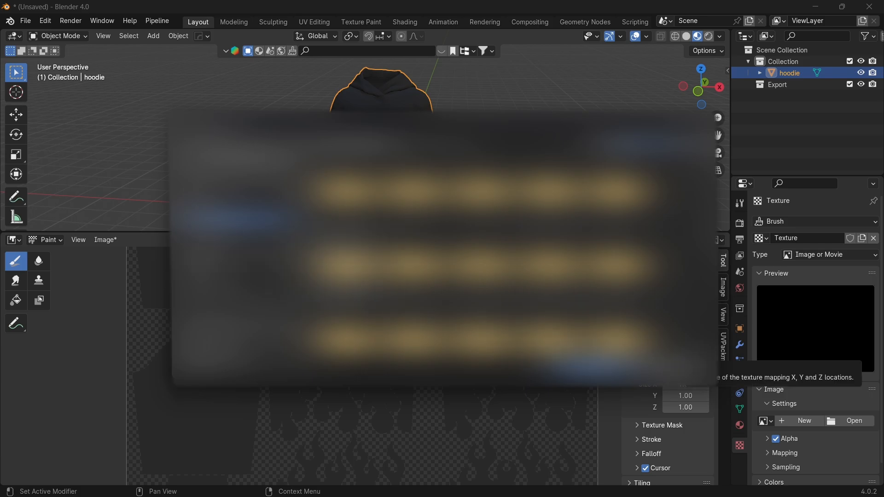
pyautogui.click(235, 276)
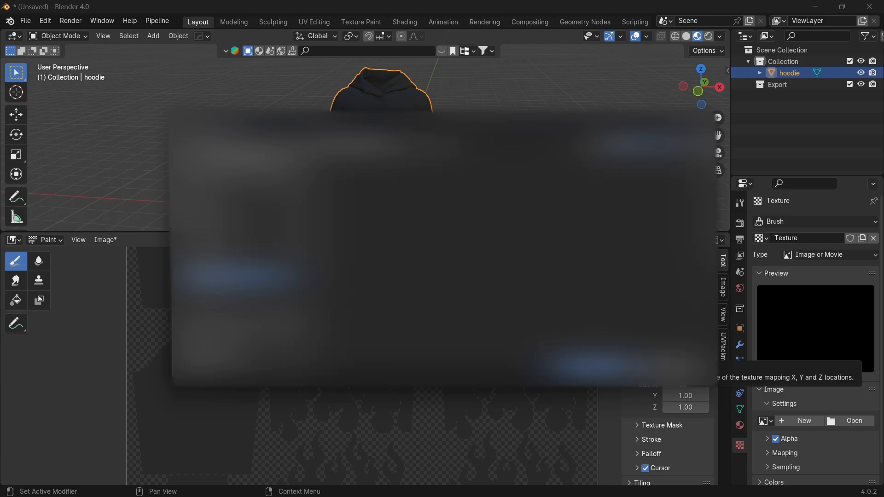
pyautogui.click(234, 288)
pyautogui.click(234, 300)
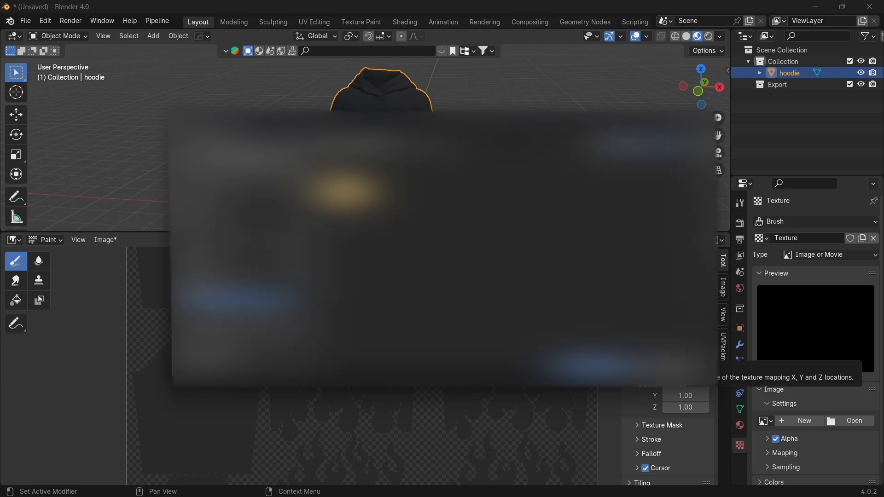
pyautogui.doubleClick(346, 193)
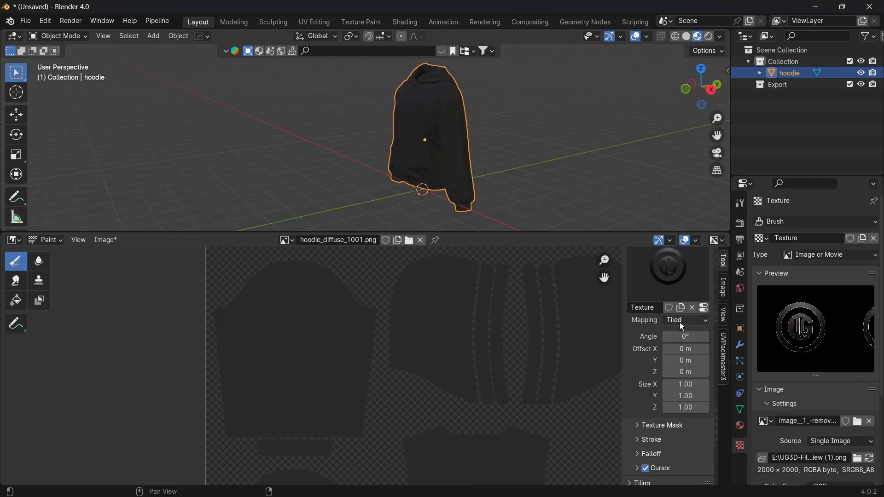
# Step: Set the brush texture's mapping to View Plane
pyautogui.click(681, 322)
pyautogui.click(687, 335)
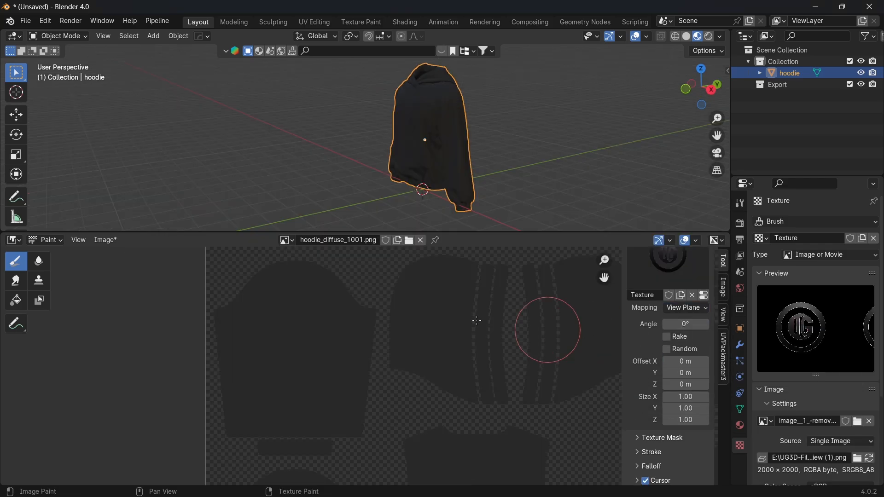
pyautogui.scroll(-1, 436, 375)
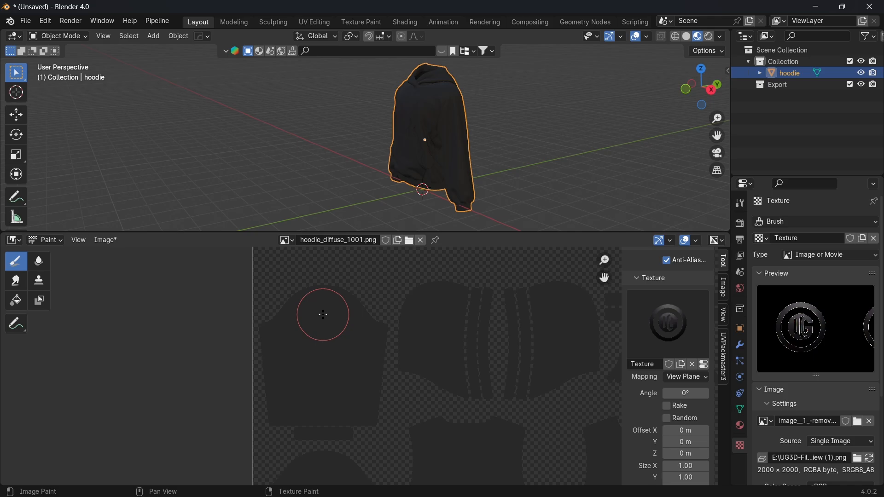
pyautogui.moveTo(543, 142)
pyautogui.mouseDown(button='middle')
pyautogui.moveTo(496, 143)
pyautogui.moveTo(619, 146)
pyautogui.moveTo(556, 150)
pyautogui.mouseUp(button='middle')
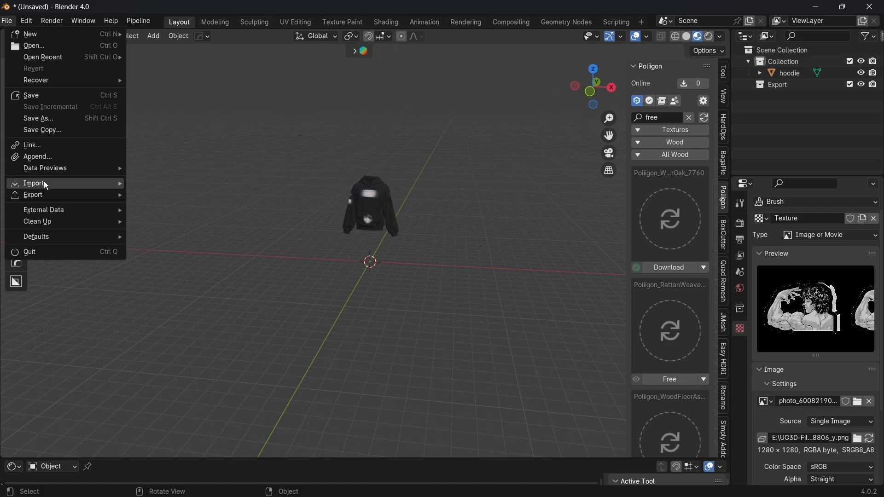
# Step: Import the clothes hanger model from its FBX file
pyautogui.moveTo(46, 185)
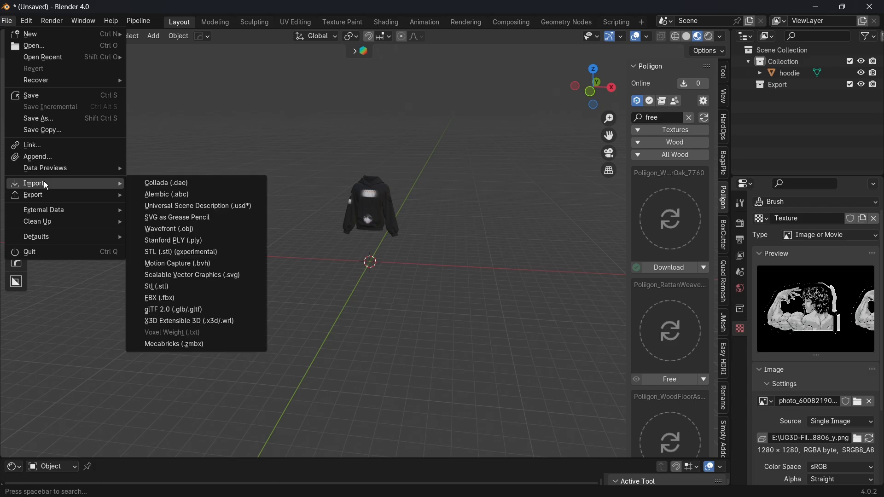
pyautogui.click(182, 297)
pyautogui.doubleClick(348, 198)
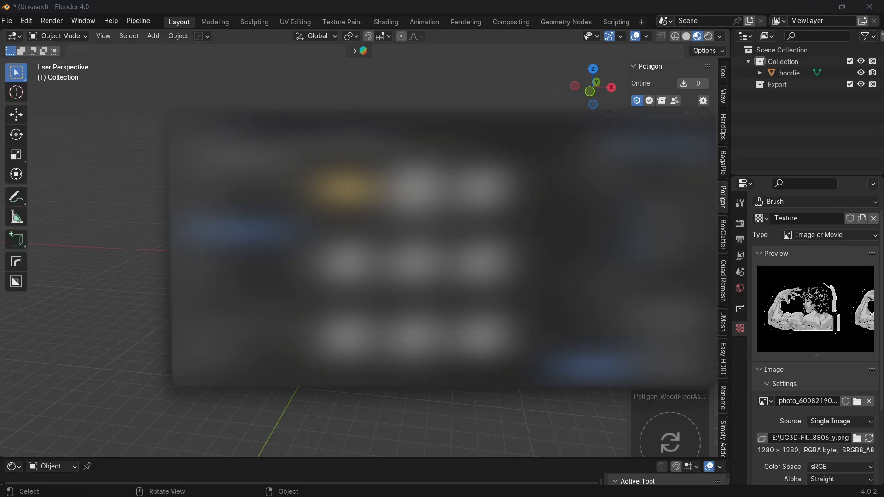
pyautogui.doubleClick(412, 202)
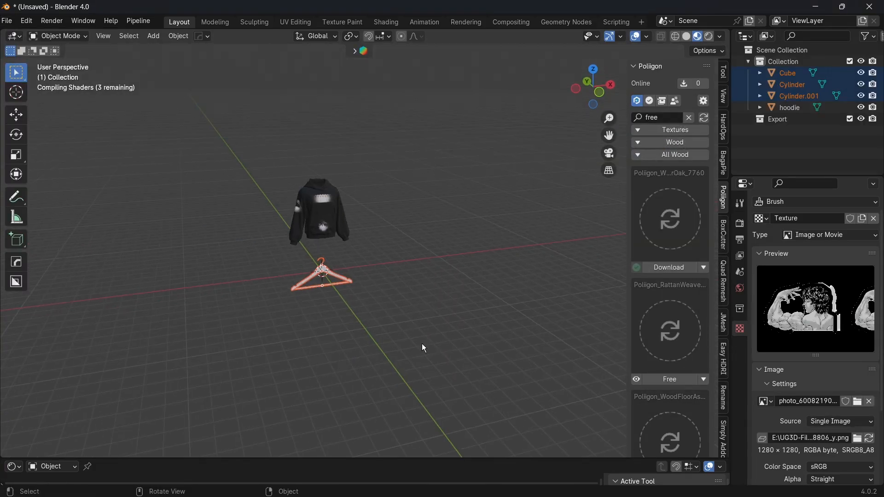
# Step: Raise the imported clothes hanger along the Z axis to the height of the hoodie
pyautogui.scroll(7, 451, 371)
pyautogui.moveTo(422, 343); pyautogui.dragTo(424, 400, button='middle')
pyautogui.scroll(-4, 502, 357)
pyautogui.press('g')
pyautogui.press('z')
pyautogui.click(442, 62)
# Step: Fine-tune the hanger's height along Z and scale it to fit inside the hoodie's neck and shoulders
pyautogui.keyDown('shift'); pyautogui.moveTo(460, 60); pyautogui.dragTo(495, 254, button='middle'); pyautogui.keyUp('shift')
pyautogui.press('g')
pyautogui.press('z')
pyautogui.click(519, 221)
pyautogui.press('s')
pyautogui.click(474, 217)
pyautogui.moveTo(470, 226); pyautogui.dragTo(475, 290, button='middle')
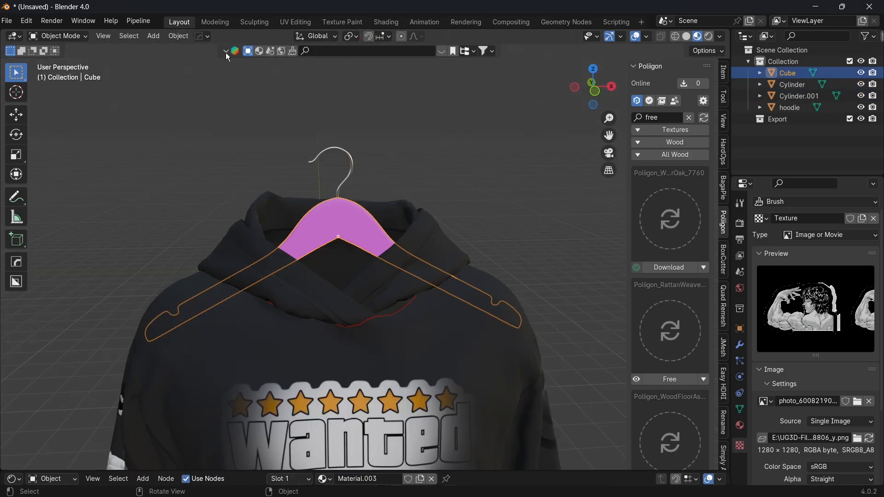
# Step: Open the online asset bar, switch it to materials and search for plank
pyautogui.click(226, 51)
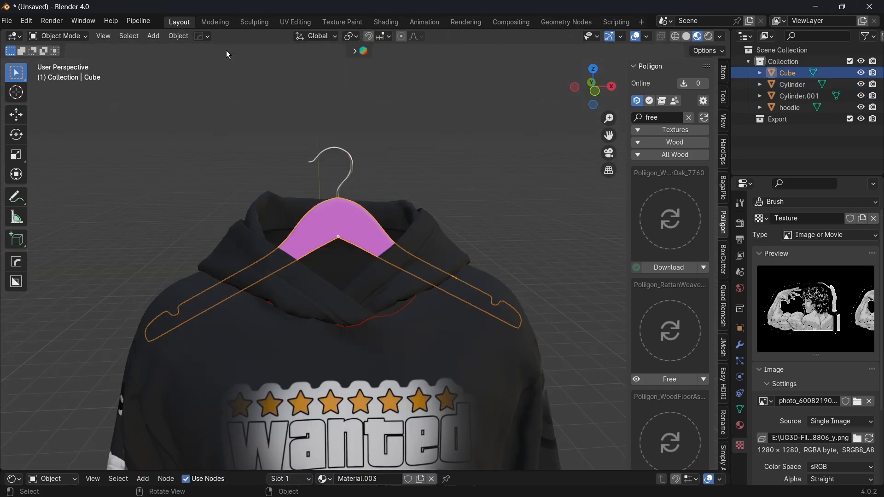
pyautogui.click(353, 51)
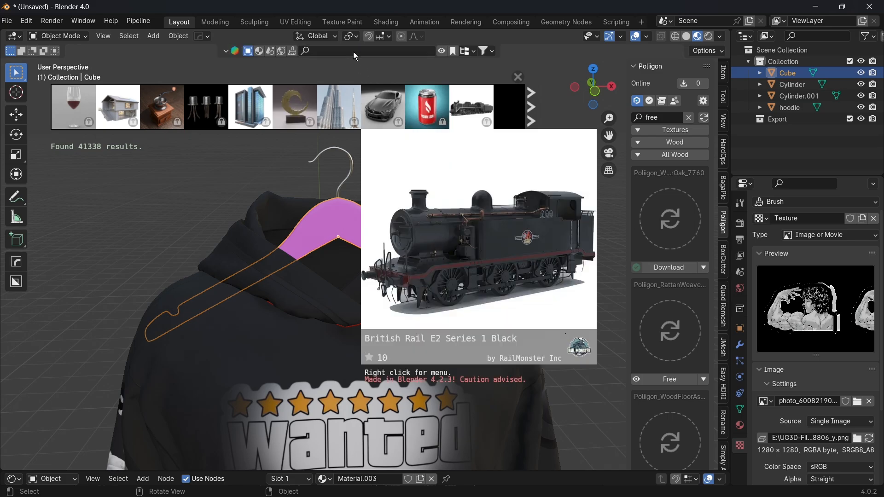
pyautogui.click(273, 51)
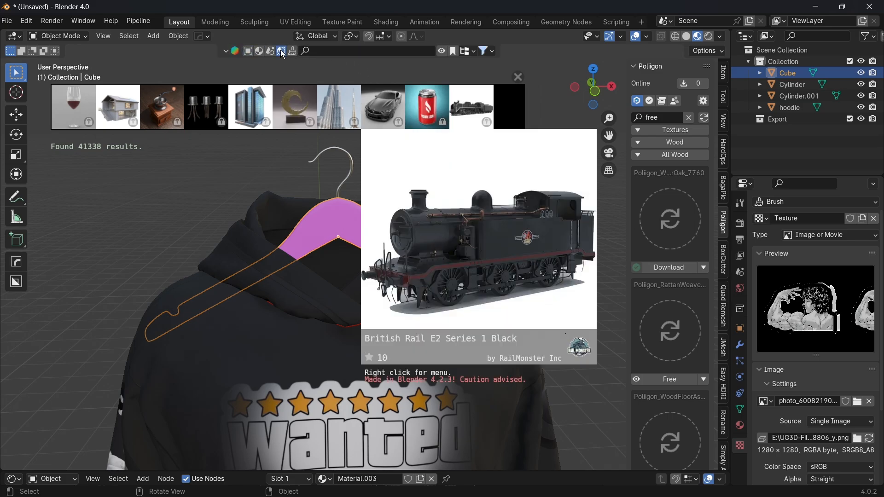
pyautogui.click(259, 50)
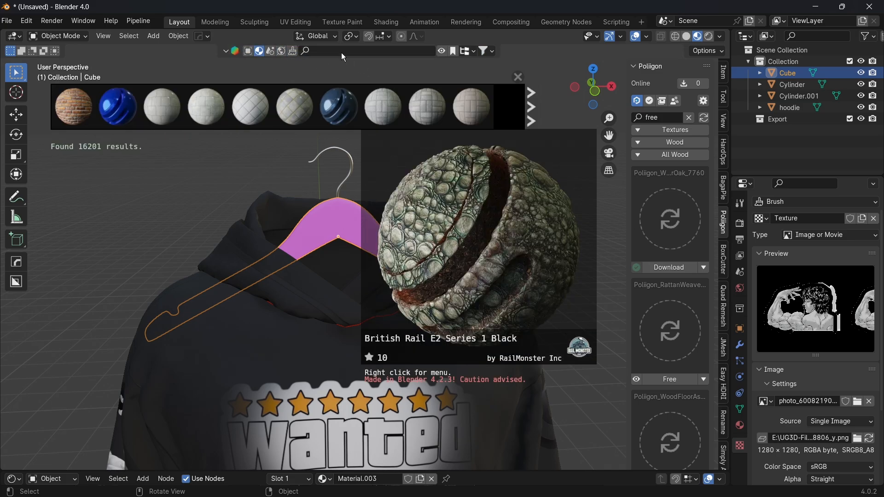
pyautogui.press('Return')
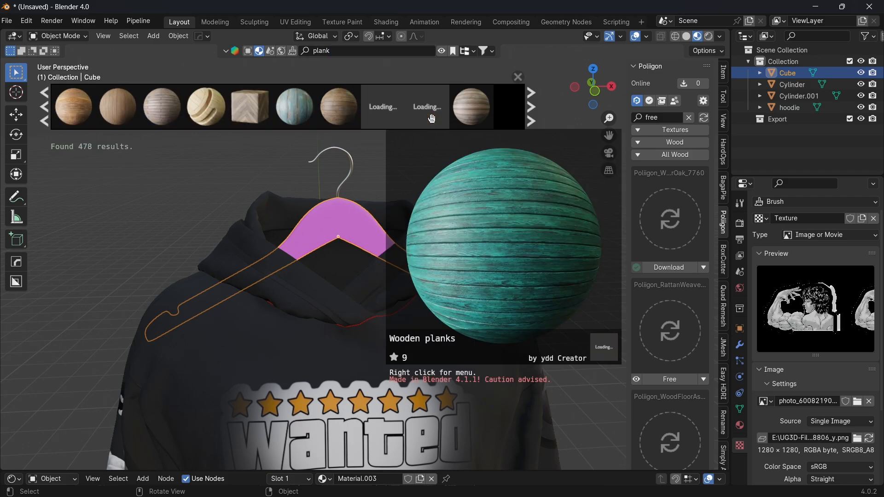
# Step: Search the materials for wood and apply the pale, light-coloured wood material to the hanger's body
pyautogui.click(340, 51)
pyautogui.write('wood')
pyautogui.press('Return')
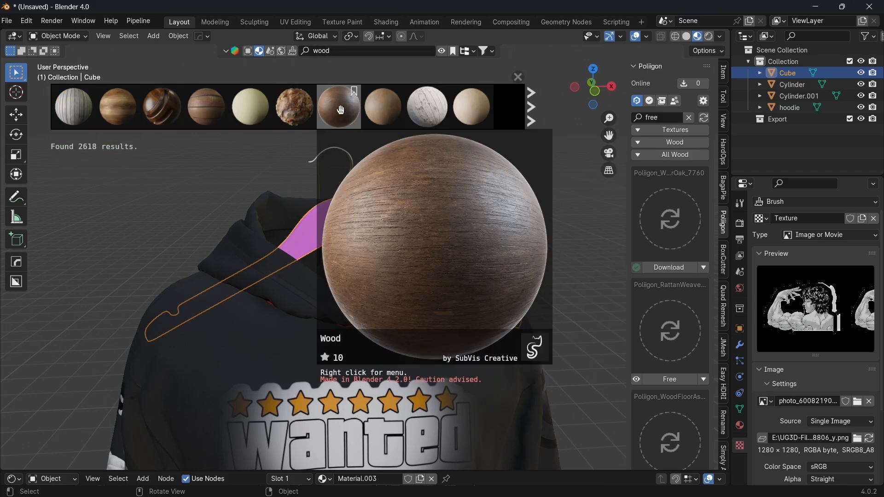
pyautogui.moveTo(257, 109); pyautogui.dragTo(369, 195)
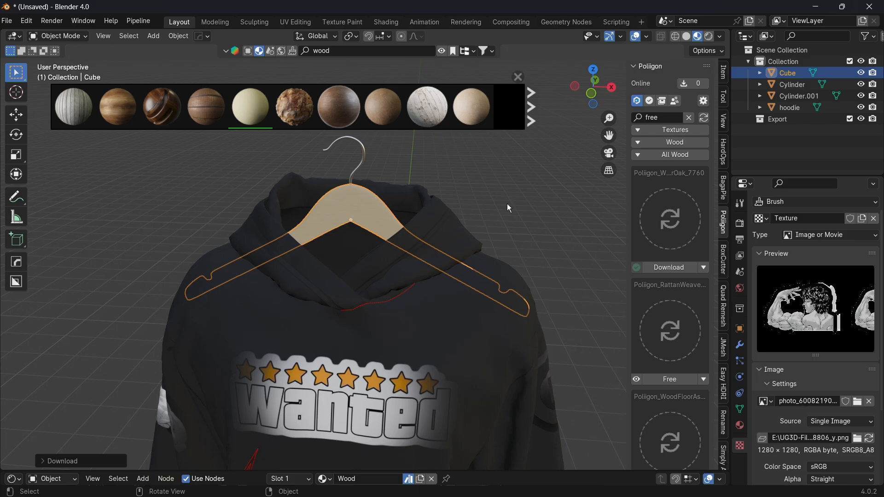
pyautogui.scroll(3, 484, 272)
pyautogui.scroll(2, 481, 267)
pyautogui.moveTo(448, 214); pyautogui.dragTo(518, 346, button='middle')
pyautogui.scroll(1, 381, 259)
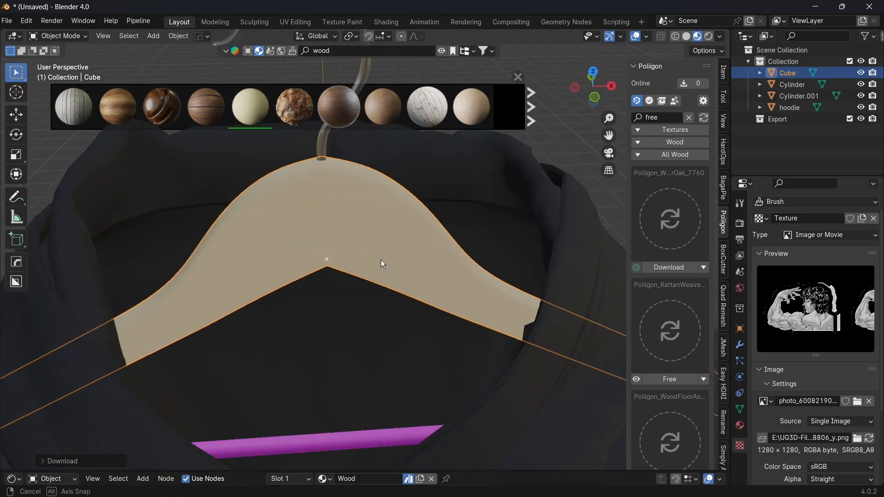
pyautogui.moveTo(380, 260); pyautogui.dragTo(374, 240, button='middle')
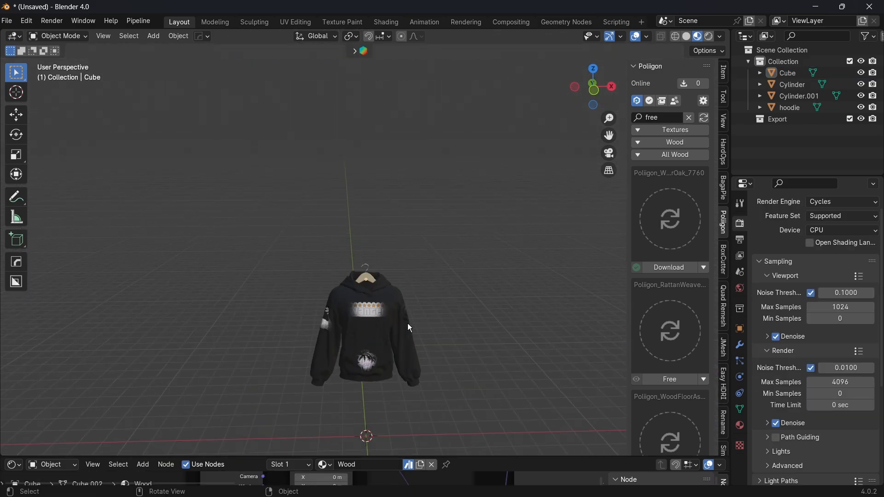
# Step: Switch to the front view and add a circle mesh
pyautogui.scroll(5, 408, 324)
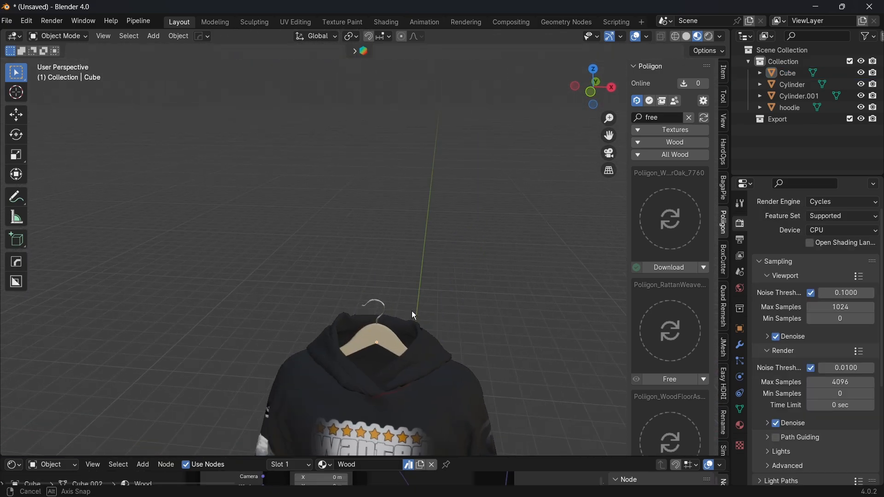
pyautogui.click(591, 90)
pyautogui.hotkey('shift', 'a')
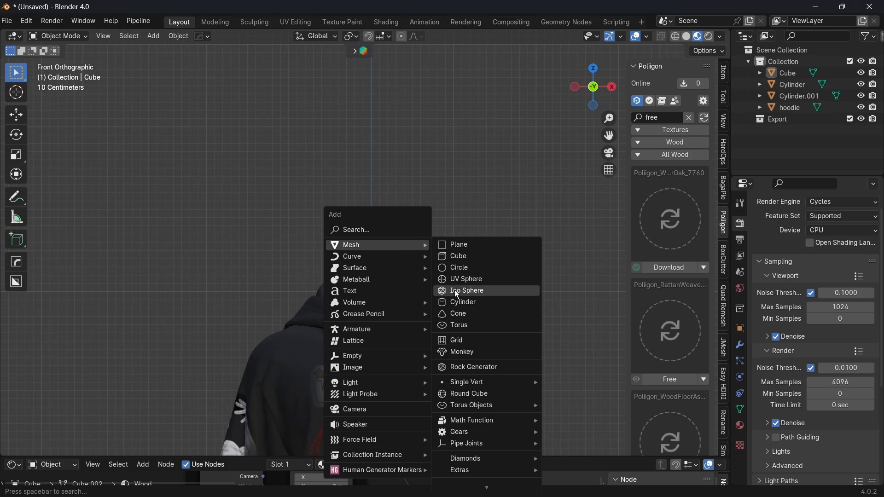
pyautogui.click(461, 268)
# Step: Raise the circle along Z to the hanger's neck and scale it down to a small ring
pyautogui.moveTo(461, 268); pyautogui.dragTo(405, 320, button='middle')
pyautogui.scroll(-3, 476, 304)
pyautogui.press('g')
pyautogui.press('z')
pyautogui.click(467, 239)
pyautogui.press('s')
pyautogui.click(374, 197)
pyautogui.scroll(5, 357, 300)
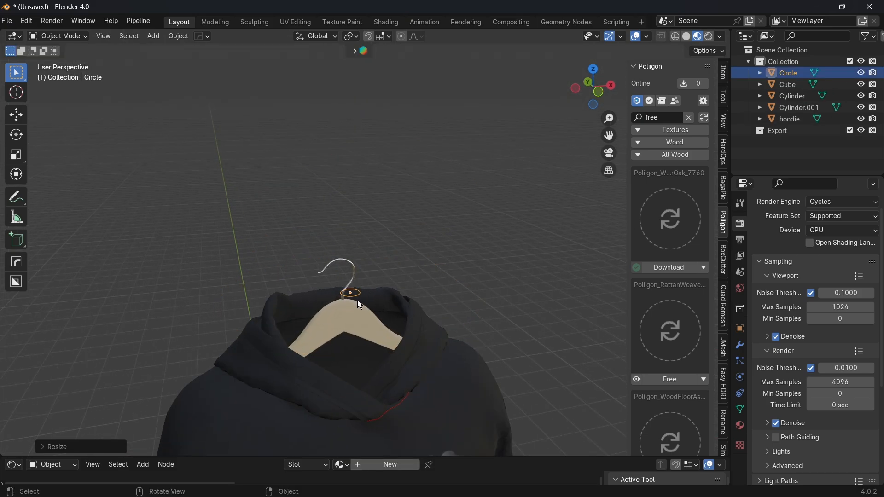
# Step: Move the circle to the base of the hanger's hook and scale it to match the hook's stem
pyautogui.moveTo(357, 300); pyautogui.dragTo(334, 276, button='middle')
pyautogui.press('g')
pyautogui.click(446, 276)
pyautogui.press('g')
pyautogui.moveTo(449, 269); pyautogui.dragTo(383, 211, button='middle')
pyautogui.click(451, 287)
pyautogui.press('s')
pyautogui.click(418, 267)
# Step: Shift the circle along the X and Y axes to line it up with the hook's stem
pyautogui.press('g')
pyautogui.press('x')
pyautogui.click(413, 270)
pyautogui.press('g')
pyautogui.press('y')
pyautogui.click(460, 258)
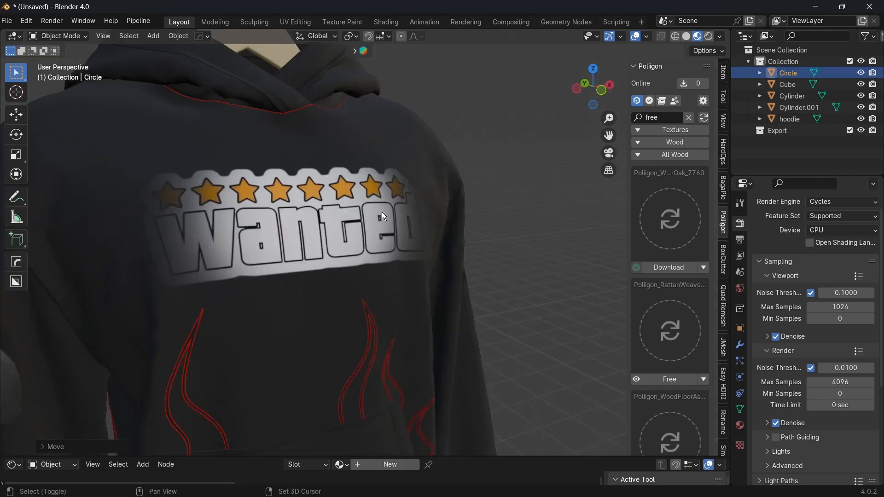
# Step: Enter Edit Mode and move the circle's vertices along Y and X until they sit beside the hook's stem
pyautogui.press('Tab')
pyautogui.scroll(3, 443, 280)
pyautogui.press('g')
pyautogui.press('y')
pyautogui.click(479, 327)
pyautogui.moveTo(442, 280); pyautogui.dragTo(458, 297, button='middle')
pyautogui.press('g')
pyautogui.press('x')
pyautogui.click(458, 298)
# Step: Extrude the ring along the Y axis and adjust the extruded end along Y to start a string
pyautogui.press('e')
pyautogui.press('y')
pyautogui.click(458, 297)
pyautogui.press('g')
pyautogui.press('y')
pyautogui.click(461, 295)
pyautogui.press('g')
pyautogui.press('y')
pyautogui.click(474, 286)
# Step: Try scaling the extruded end ring and undo the last two edits
pyautogui.press('s')
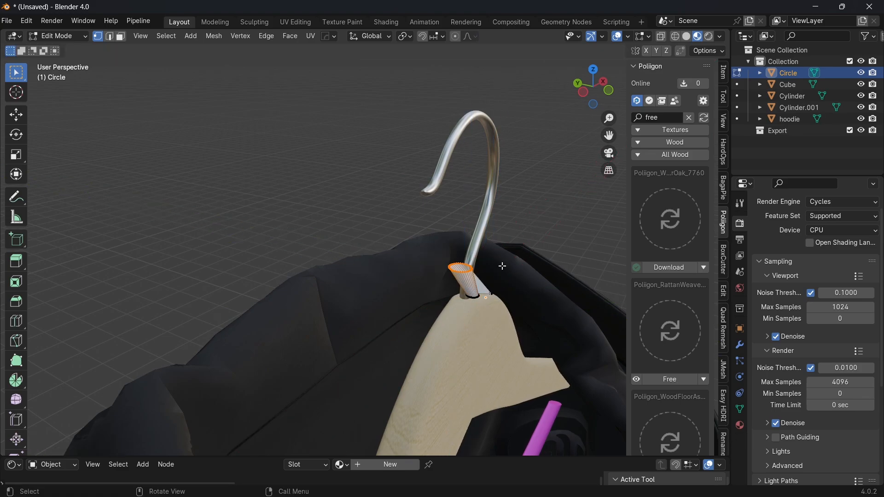
pyautogui.click(499, 266)
pyautogui.moveTo(499, 266); pyautogui.dragTo(552, 309, button='middle')
pyautogui.hotkey('ctrl', 'z')
pyautogui.hotkey('ctrl', 'z')
# Step: Turn on X-ray, box-select one end of the short tube, and reposition and scale it
pyautogui.hotkey('alt', 'z')
pyautogui.moveTo(517, 323); pyautogui.dragTo(426, 288)
pyautogui.moveTo(488, 295); pyautogui.dragTo(516, 272, button='middle')
pyautogui.press('g')
pyautogui.press('s')
pyautogui.click(487, 279)
# Step: Box-select the tube's upper end ring and move it into place against the hook's stem
pyautogui.moveTo(470, 281); pyautogui.dragTo(396, 251)
pyautogui.moveTo(470, 280); pyautogui.dragTo(465, 318, button='middle')
pyautogui.moveTo(464, 257); pyautogui.dragTo(391, 223)
pyautogui.press('g')
pyautogui.moveTo(390, 223); pyautogui.dragTo(428, 295, button='middle')
pyautogui.click(418, 284)
pyautogui.press('g')
pyautogui.click(497, 275)
pyautogui.moveTo(497, 274); pyautogui.dragTo(373, 306, button='middle')
pyautogui.press('g')
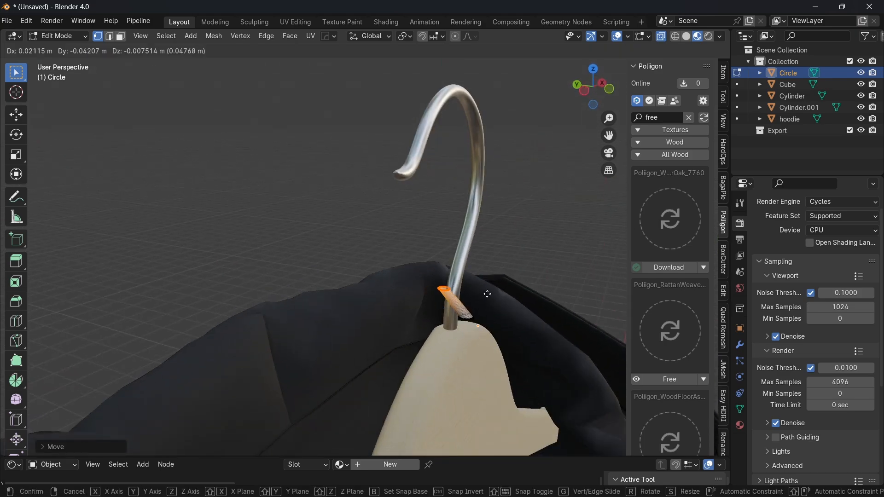
pyautogui.click(486, 294)
# Step: Extrude the end ring twice around the hook's stem, positioning each new end to wrap the string
pyautogui.press('e')
pyautogui.click(397, 248)
pyautogui.moveTo(396, 248); pyautogui.dragTo(341, 251, button='middle')
pyautogui.press('g')
pyautogui.click(454, 249)
pyautogui.press('e')
pyautogui.moveTo(453, 249); pyautogui.dragTo(585, 264, button='middle')
pyautogui.click(500, 242)
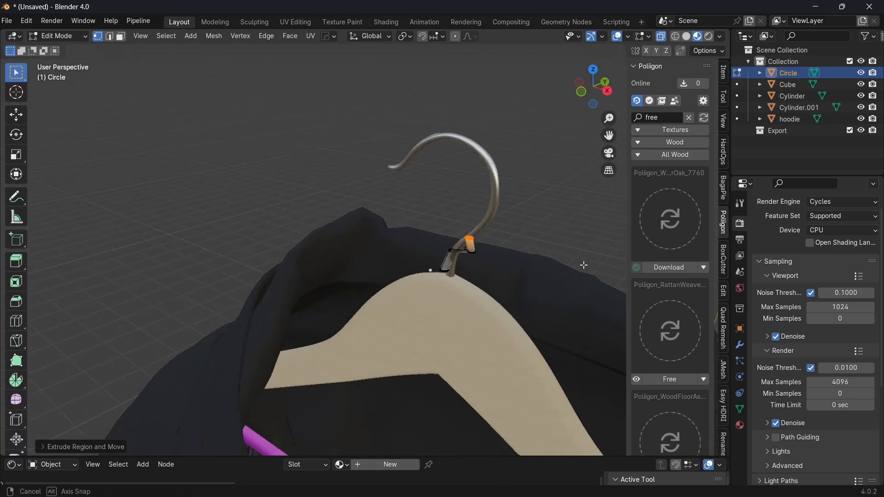
pyautogui.press('g')
pyautogui.click(541, 244)
# Step: Extrude the string's end ring along Z and pull it more than 3 m straight up above the hanger
pyautogui.moveTo(540, 244); pyautogui.dragTo(381, 286, button='middle')
pyautogui.scroll(-9, 381, 286)
pyautogui.press('e')
pyautogui.press('z')
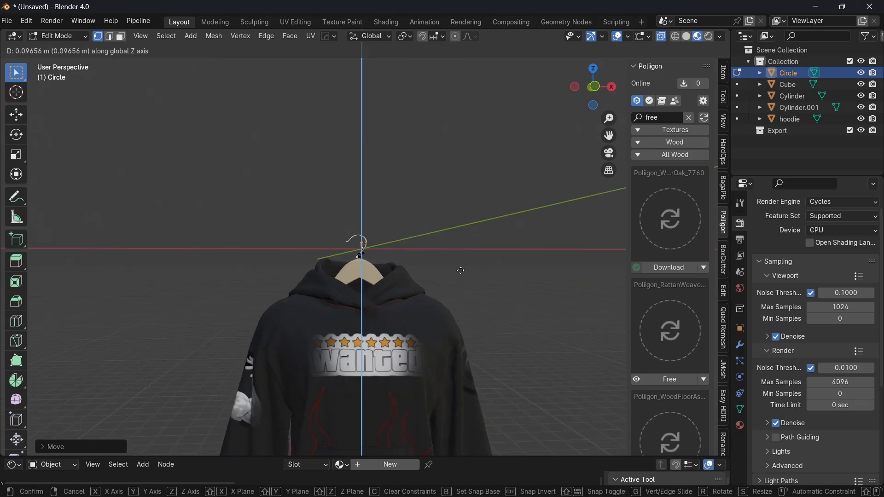
pyautogui.click(467, 211)
pyautogui.moveTo(437, 222); pyautogui.dragTo(464, 251, button='middle')
pyautogui.scroll(-2, 442, 235)
pyautogui.press('g')
pyautogui.press('z')
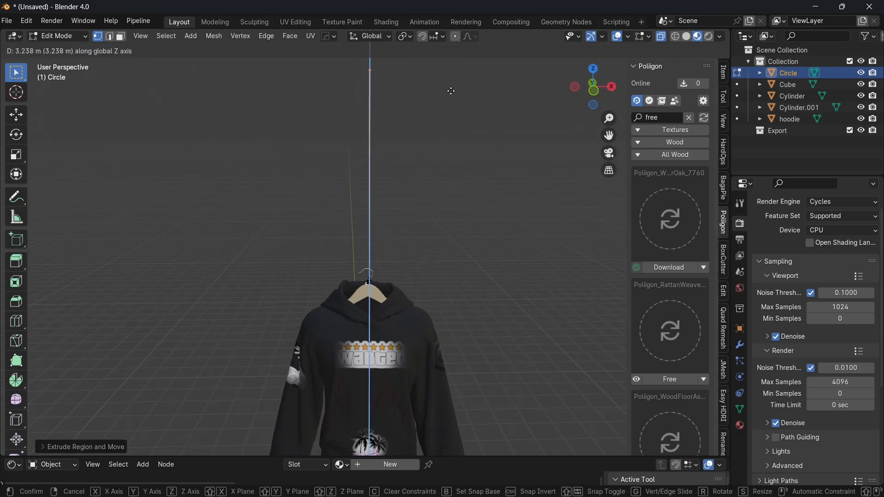
pyautogui.click(450, 71)
# Step: Add a dense series of loop cuts along the length of the vertical string
pyautogui.moveTo(442, 190); pyautogui.dragTo(439, 182, button='middle')
pyautogui.keyDown('shift'); pyautogui.moveTo(439, 182); pyautogui.dragTo(438, 221, button='middle'); pyautogui.keyUp('shift')
pyautogui.press('Tab')
pyautogui.press('Tab')
pyautogui.scroll(4, 415, 255)
pyautogui.hotkey('ctrl', 'r')
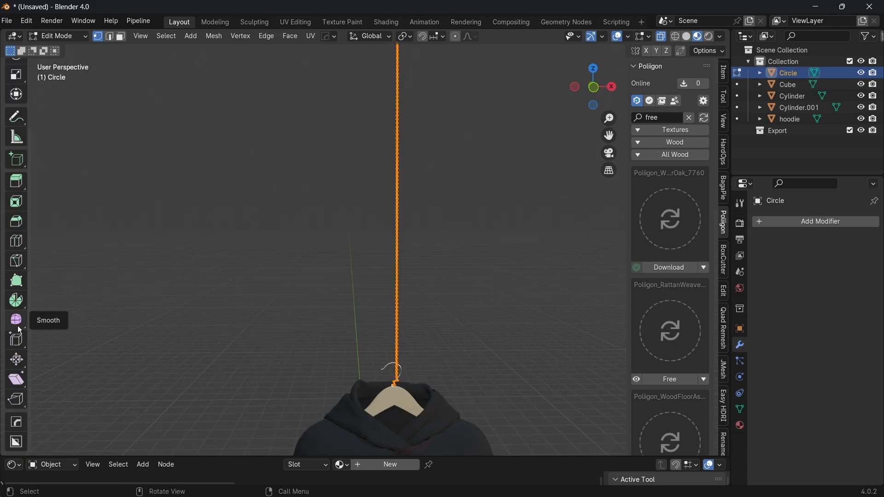
# Step: Try the Randomize tool on all of the string's vertices and undo the distortion
pyautogui.moveTo(16, 320); pyautogui.dragTo(86, 348)
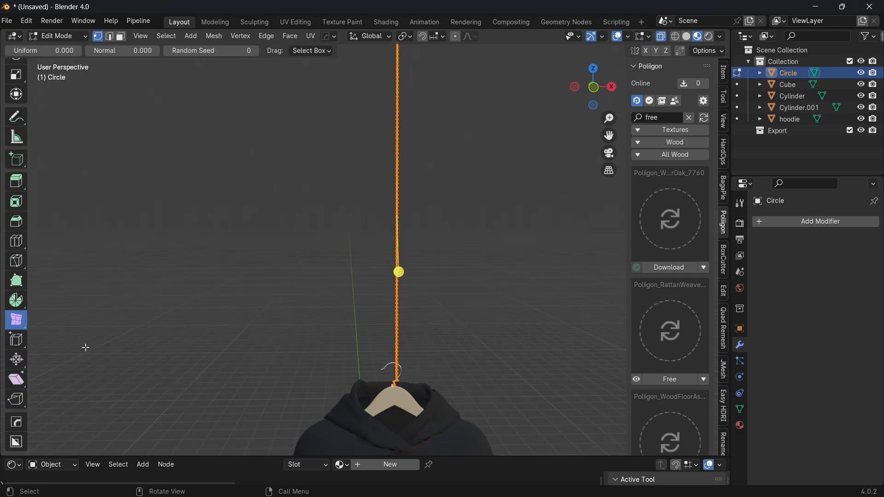
pyautogui.moveTo(397, 292); pyautogui.dragTo(432, 308, button='middle')
pyautogui.scroll(-2, 432, 308)
pyautogui.press('Tab')
pyautogui.press('Tab')
pyautogui.press('a')
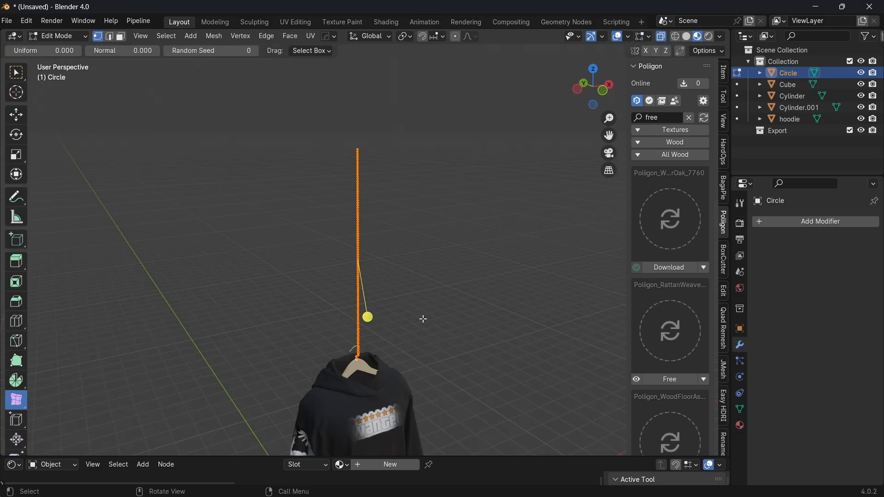
pyautogui.moveTo(367, 317); pyautogui.dragTo(391, 323)
pyautogui.hotkey('ctrl', 'z')
# Step: Try the Randomize tool once more on a closer section of the string and inspect it in Object Mode
pyautogui.moveTo(386, 300); pyautogui.dragTo(409, 296, button='middle')
pyautogui.scroll(3, 409, 297)
pyautogui.keyDown('shift'); pyautogui.moveTo(408, 299); pyautogui.dragTo(437, 310, button='middle'); pyautogui.keyUp('shift')
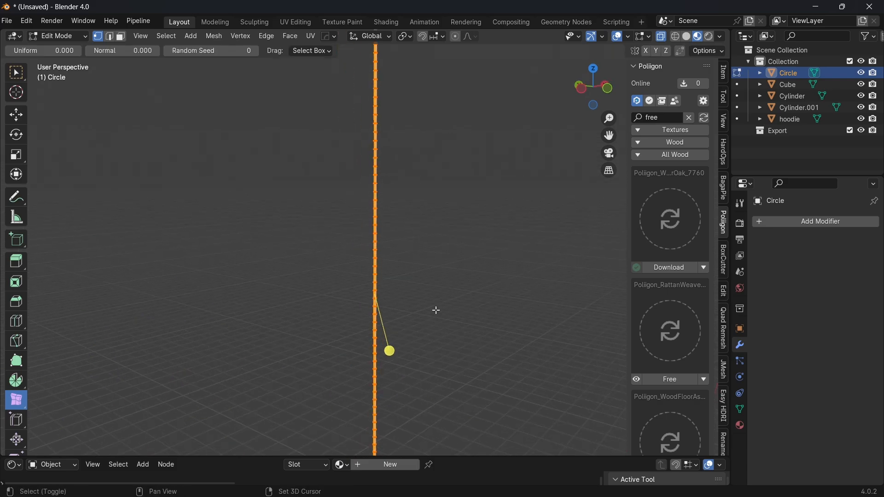
pyautogui.scroll(3, 414, 320)
pyautogui.moveTo(366, 357)
pyautogui.mouseDown()
pyautogui.moveTo(386, 363)
pyautogui.moveTo(377, 350)
pyautogui.mouseUp()
pyautogui.press('Tab')
pyautogui.moveTo(390, 338); pyautogui.dragTo(366, 346, button='middle')
pyautogui.press('Tab')
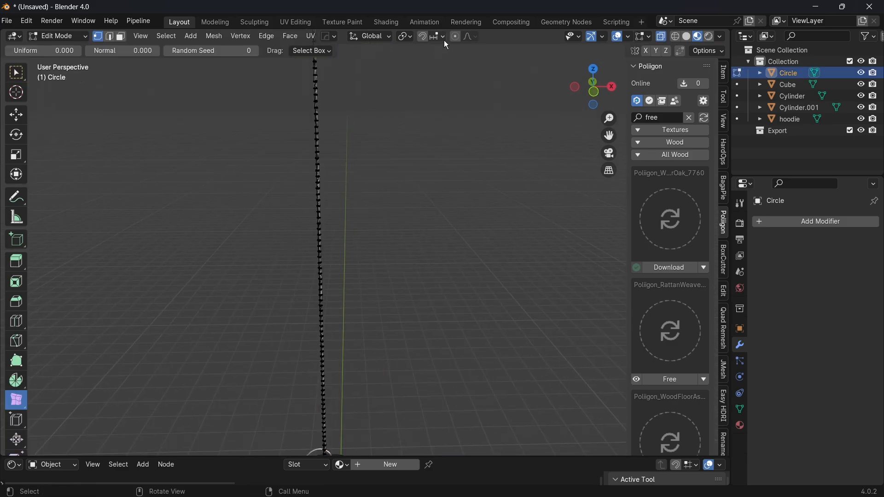
# Step: Enable proportional editing with Smooth falloff and bend the string's upper section sideways with a proportional size of about 1.77 m
pyautogui.press('o')
pyautogui.click(468, 36)
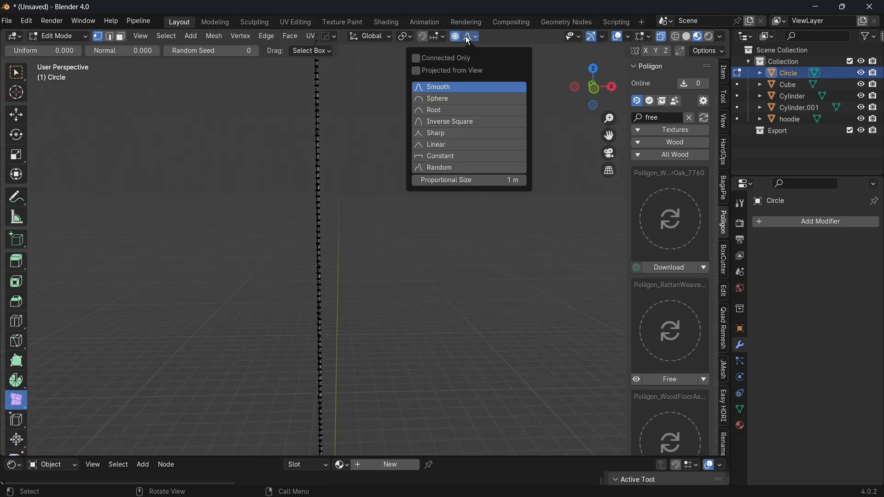
pyautogui.press('g')
pyautogui.scroll(-3, 372, 233)
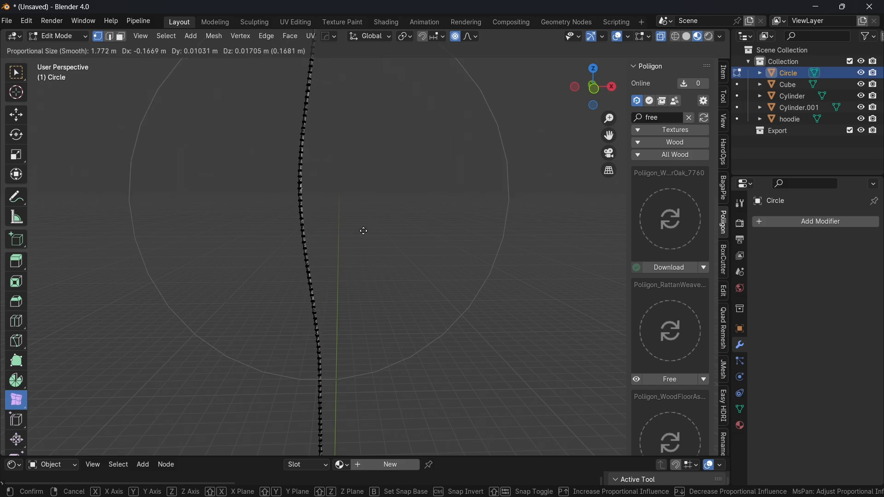
pyautogui.click(364, 239)
# Step: Bend the string's lower section slightly the opposite way with proportional editing and return to Object Mode
pyautogui.scroll(-4, 369, 268)
pyautogui.scroll(2, 329, 316)
pyautogui.press('g')
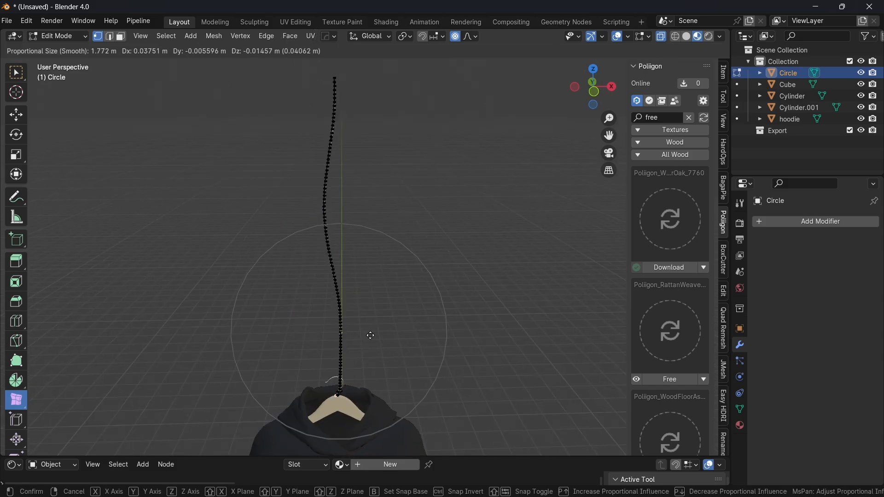
pyautogui.click(369, 336)
pyautogui.press('Tab')
# Step: Duplicate the string in place and rotate the copy around the Z axis so the two strands cross
pyautogui.hotkey('shift', 'd')
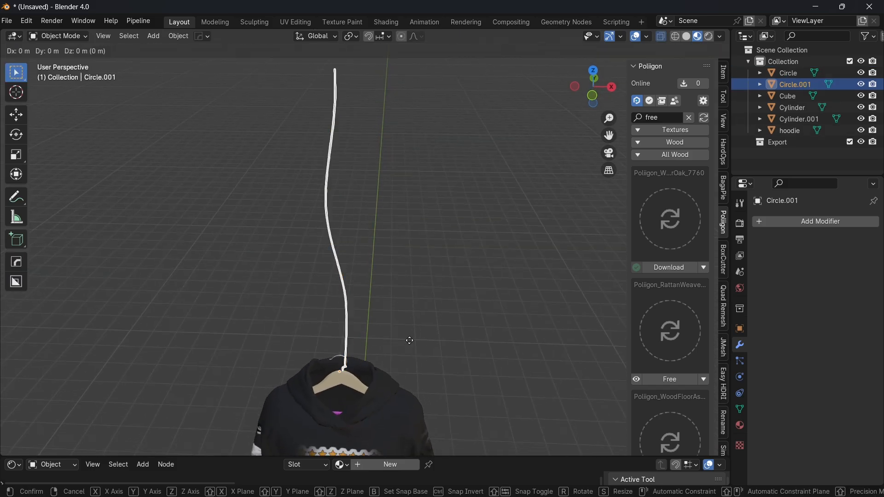
pyautogui.press('Escape')
pyautogui.press('r')
pyautogui.press('z')
pyautogui.click(266, 262)
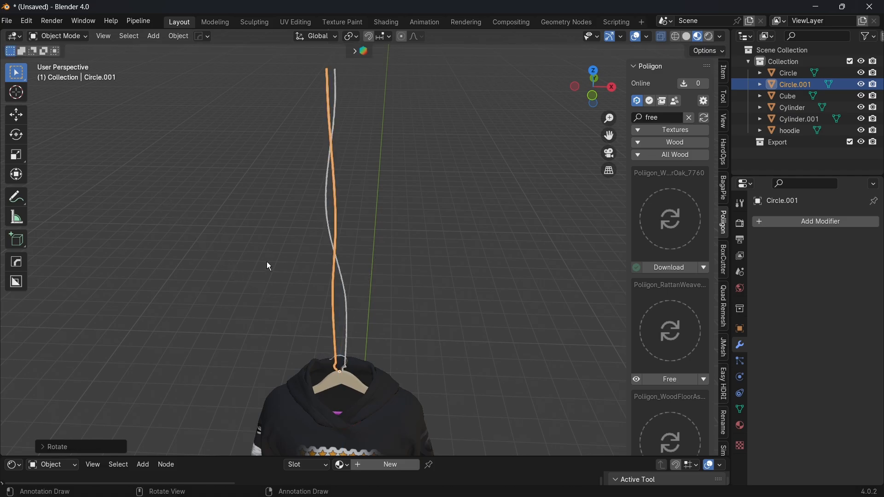
# Step: Shift the copied strand along X toward the original and duplicate it in place as a third strand
pyautogui.press('g')
pyautogui.press('x')
pyautogui.click(392, 259)
pyautogui.moveTo(390, 254); pyautogui.dragTo(507, 243, button='middle')
pyautogui.hotkey('shift', 'd')
pyautogui.press('Escape')
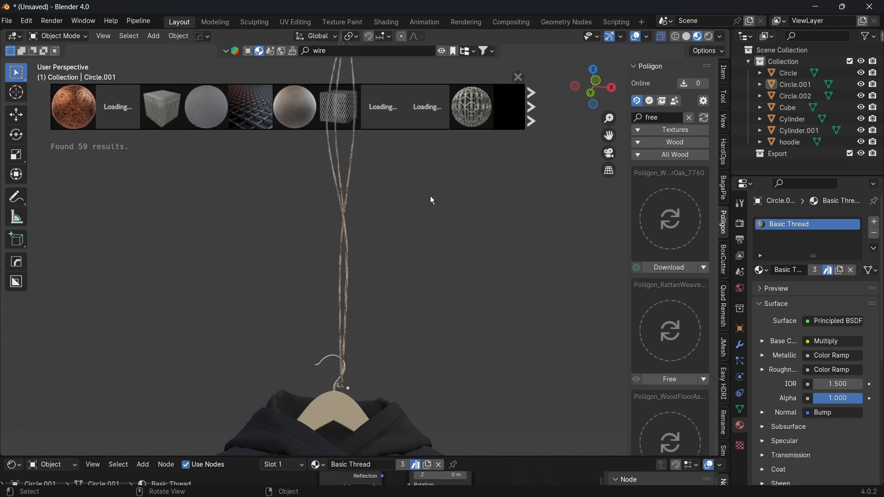
# Step: Browse the wire material results and apply the Glass realistic translucent material to the active string strand
pyautogui.click(532, 109)
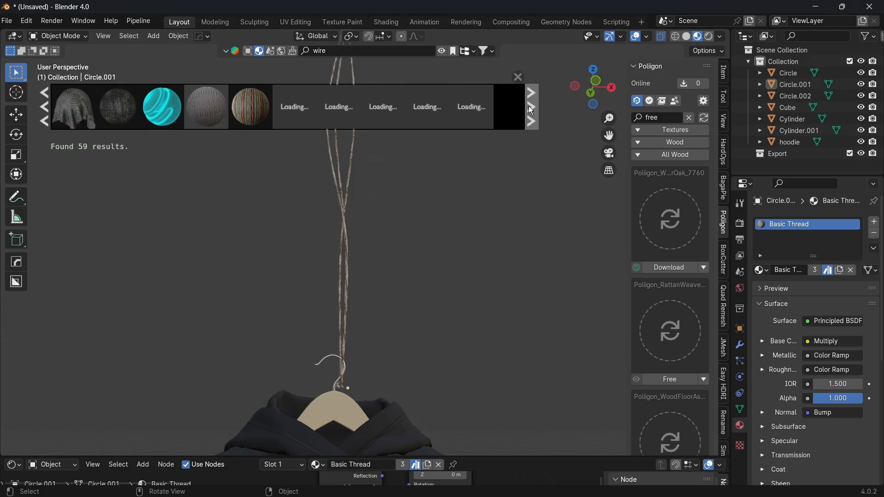
pyautogui.click(532, 109)
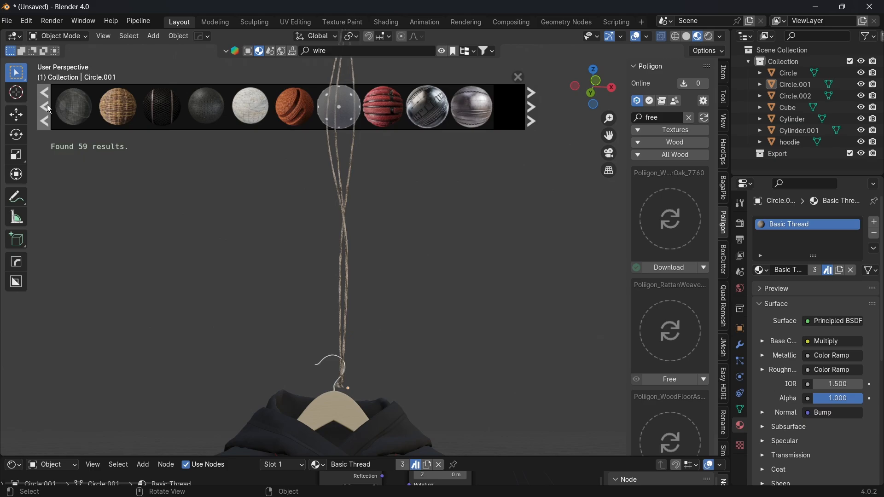
pyautogui.moveTo(326, 123)
pyautogui.click(532, 117)
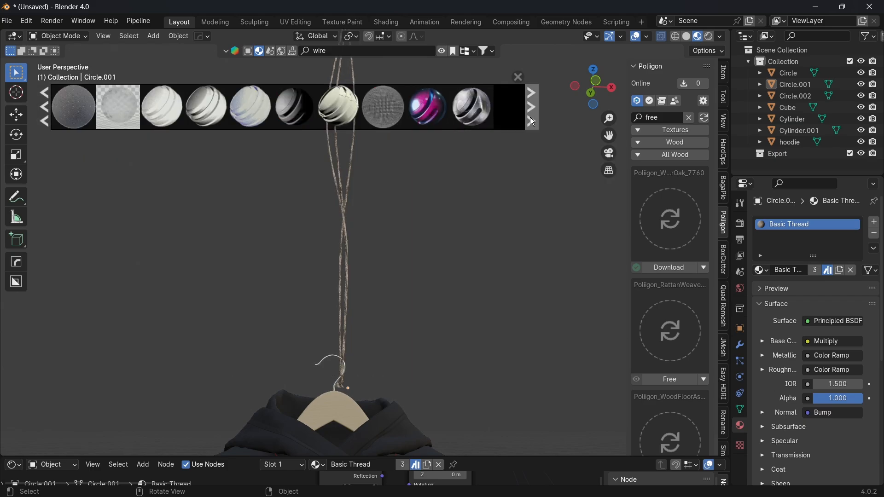
pyautogui.click(119, 114)
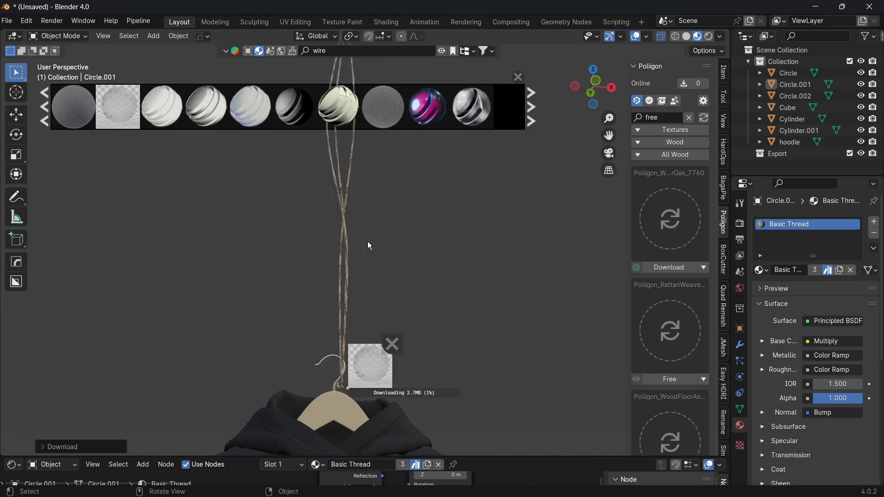
# Step: Assign the Glass realistic translucent material to the other two string strands, Circle.002 and Circle
pyautogui.moveTo(502, 318); pyautogui.dragTo(524, 332, button='middle')
pyautogui.scroll(-3, 524, 332)
pyautogui.scroll(5, 375, 299)
pyautogui.click(383, 277)
pyautogui.click(762, 270)
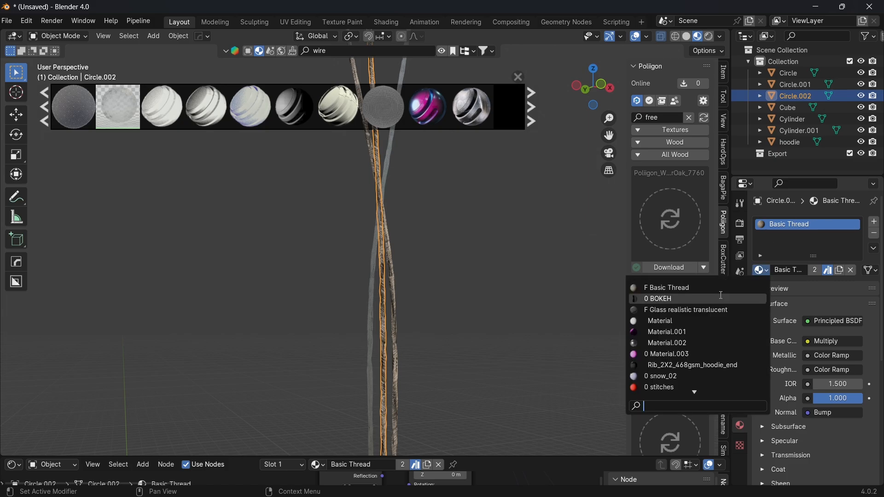
pyautogui.click(677, 310)
pyautogui.click(788, 73)
pyautogui.click(762, 271)
pyautogui.click(677, 310)
pyautogui.scroll(-4, 453, 286)
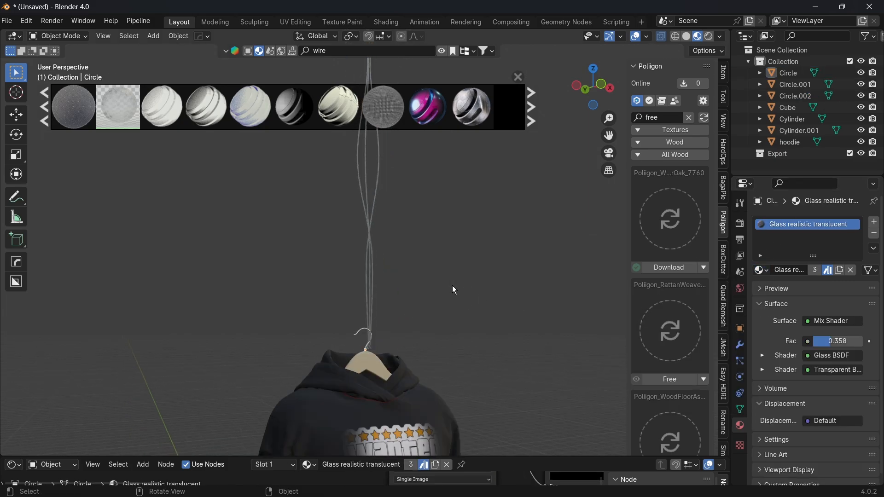
# Step: Import the red sports car model from an FBX file
pyautogui.click(7, 21)
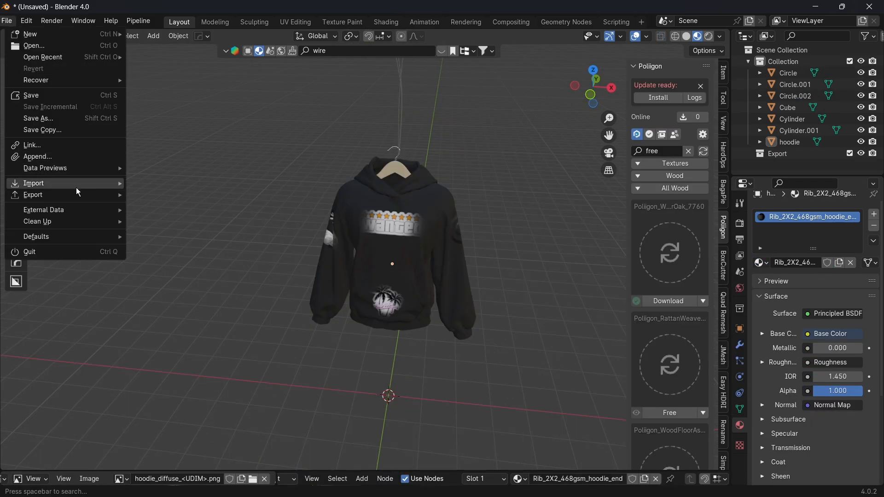
pyautogui.moveTo(71, 184)
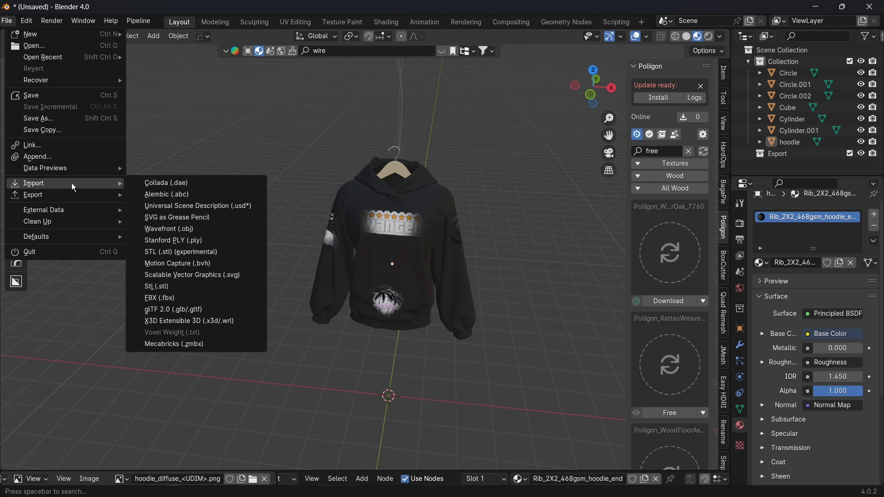
pyautogui.click(164, 298)
pyautogui.scroll(-4, 400, 267)
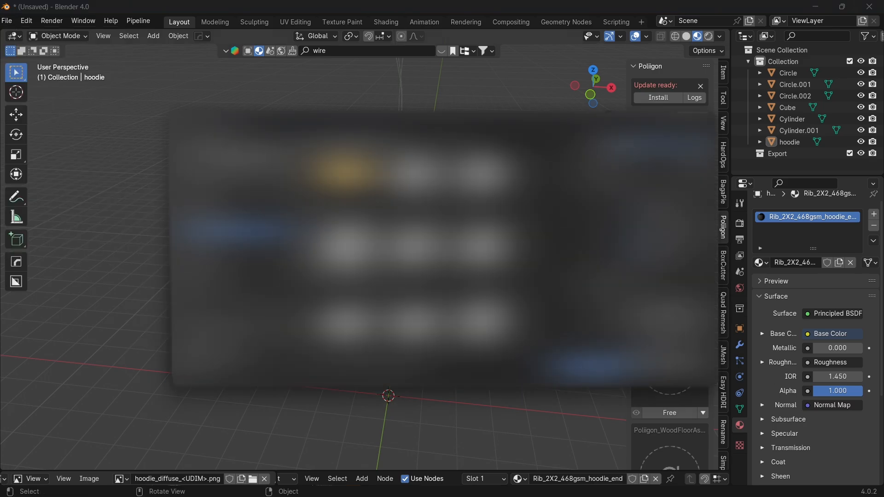
pyautogui.press('Escape')
# Step: Select the imported car parts, move them along Y away from the hoodie, and scale them up
pyautogui.moveTo(410, 276); pyautogui.dragTo(496, 281, button='middle')
pyautogui.scroll(-3, 387, 383)
pyautogui.click(368, 355)
pyautogui.moveTo(448, 384); pyautogui.dragTo(252, 335)
pyautogui.press('g')
pyautogui.press('y')
pyautogui.click(265, 342)
pyautogui.press('s')
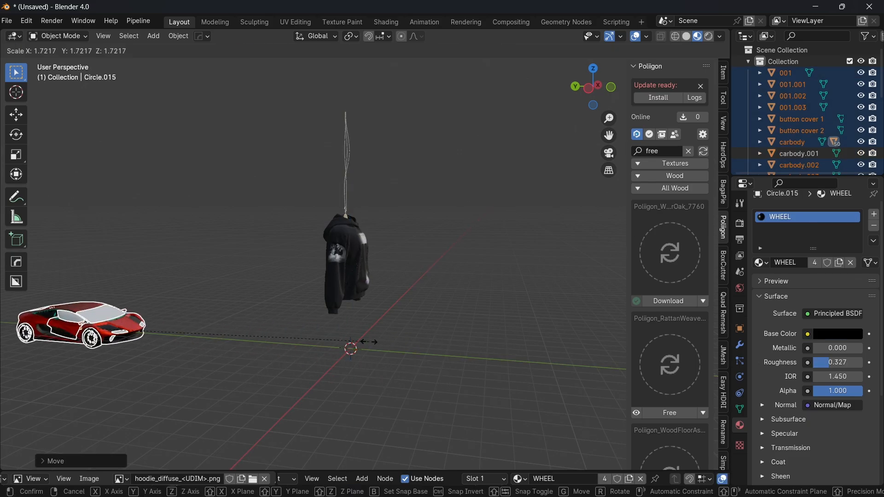
pyautogui.click(520, 343)
pyautogui.keyDown('shift'); pyautogui.moveTo(300, 330); pyautogui.dragTo(495, 339, button='middle'); pyautogui.keyUp('shift')
pyautogui.click(392, 386)
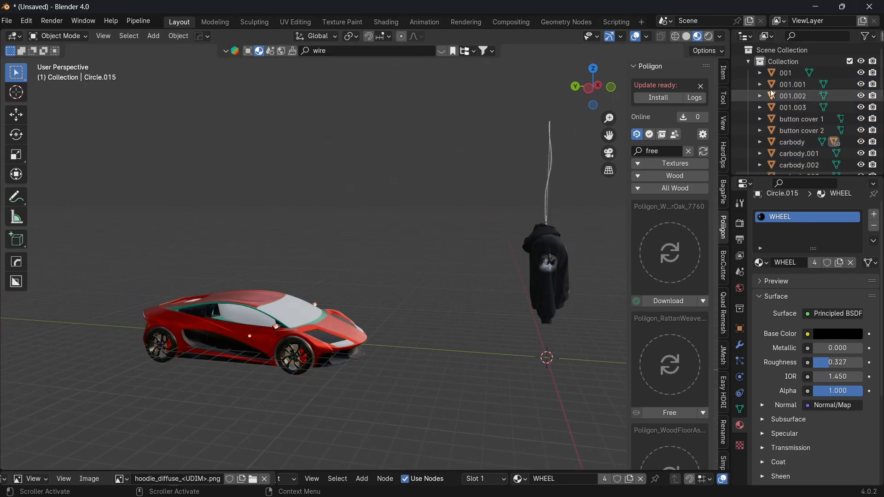
# Step: Add a Plain Axes empty, move it along Y to the car, and enlarge it to about the car's size
pyautogui.hotkey('shift', 'a')
pyautogui.moveTo(426, 371)
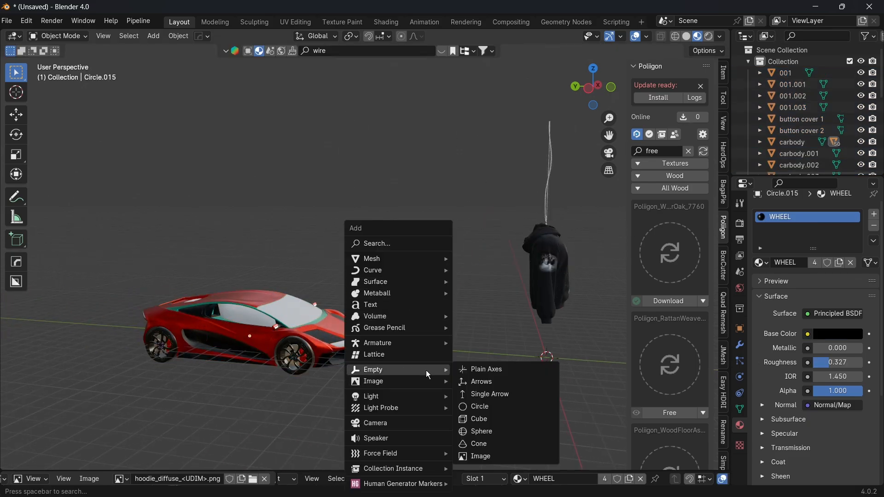
pyautogui.click(486, 380)
pyautogui.press('g')
pyautogui.press('y')
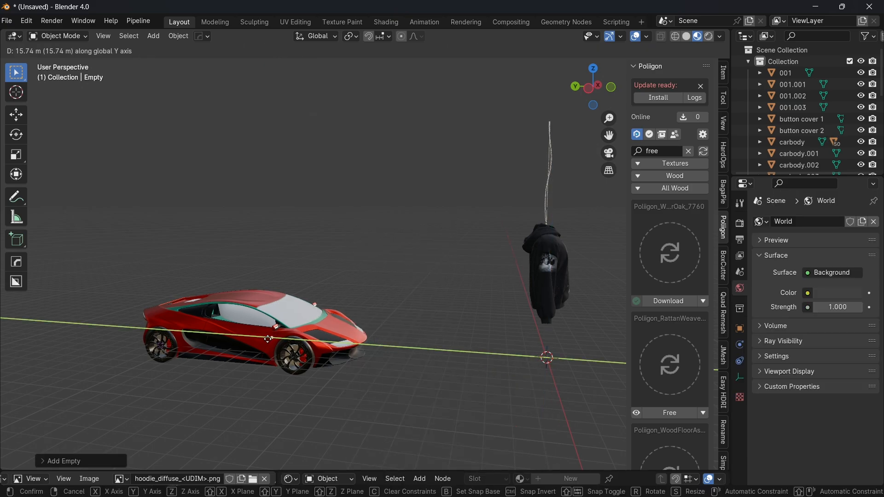
pyautogui.click(269, 339)
pyautogui.press('s')
pyautogui.click(370, 350)
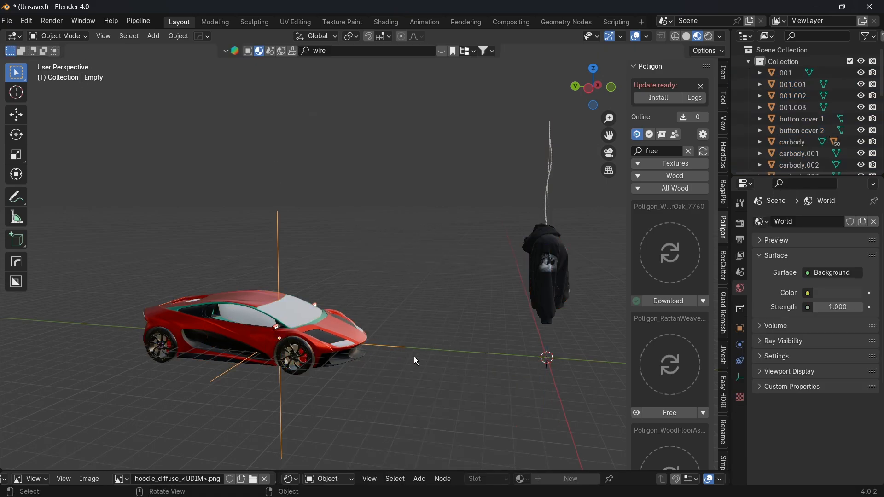
# Step: Select the car parts together with the empty and parent them to it using Object (Keep Transform)
pyautogui.moveTo(416, 362); pyautogui.dragTo(157, 276)
pyautogui.moveTo(285, 268)
pyautogui.mouseDown(button='middle')
pyautogui.moveTo(225, 306)
pyautogui.moveTo(286, 255)
pyautogui.mouseUp(button='middle')
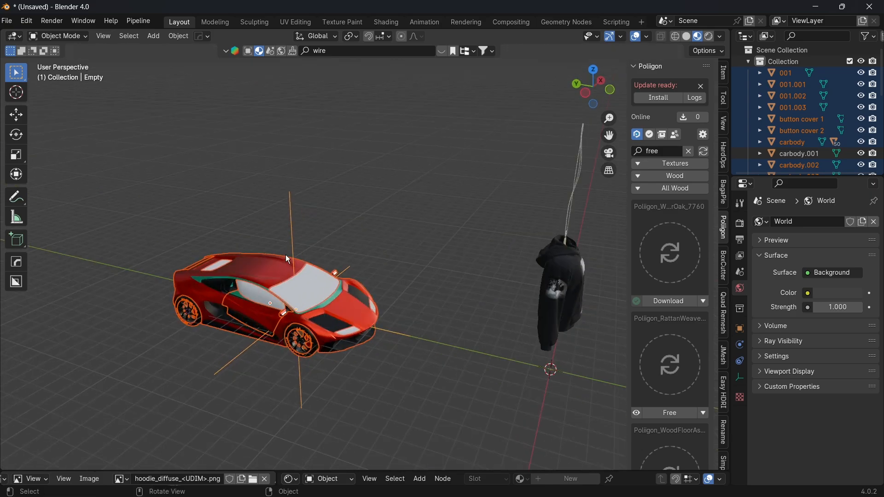
pyautogui.hotkey('ctrl', 'p')
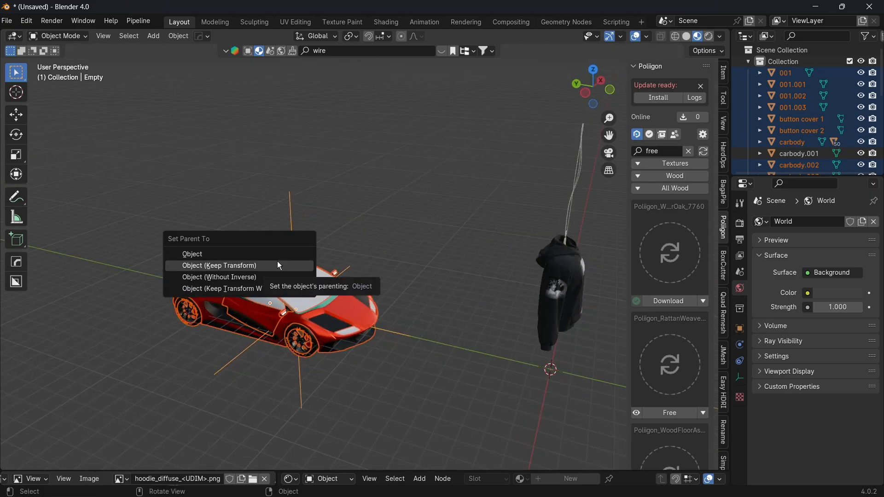
pyautogui.click(280, 265)
# Step: Scale up the whole car through its parent empty
pyautogui.moveTo(286, 263); pyautogui.dragTo(304, 244, button='middle')
pyautogui.click(319, 235)
pyautogui.press('s')
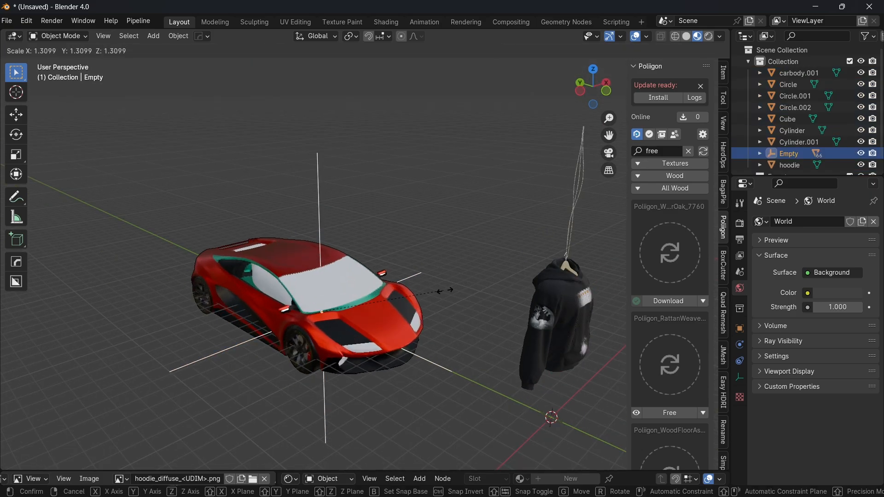
pyautogui.click(489, 307)
# Step: Reposition the car's empty along the X and Y axes so the car sits behind the hoodie
pyautogui.moveTo(495, 308); pyautogui.dragTo(425, 304, button='middle')
pyautogui.press('g')
pyautogui.press('x')
pyautogui.click(492, 310)
pyautogui.moveTo(492, 311); pyautogui.dragTo(429, 299, button='middle')
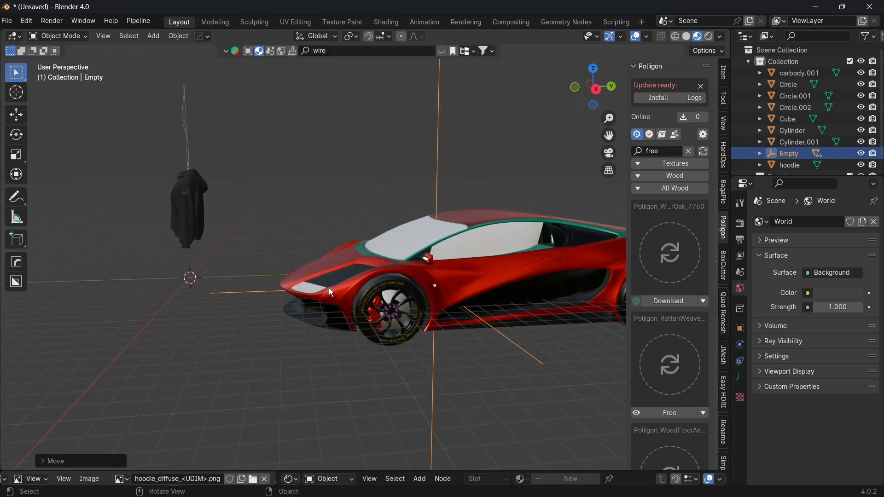
pyautogui.press('g')
pyautogui.press('y')
pyautogui.click(489, 318)
# Step: Rotate the car's empty about -30° around the Z axis
pyautogui.moveTo(488, 323); pyautogui.dragTo(492, 337, button='middle')
pyautogui.press('r')
pyautogui.press('z')
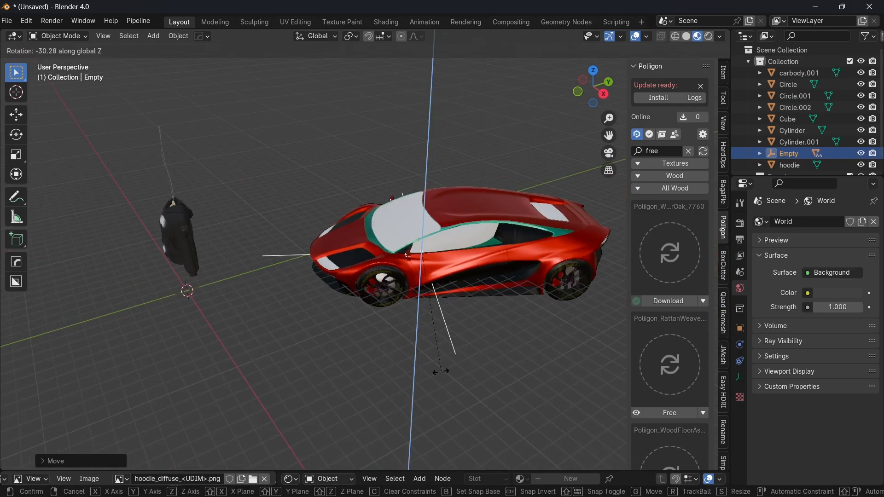
pyautogui.click(392, 357)
# Step: Add a camera to the scene and look through it
pyautogui.moveTo(377, 348); pyautogui.dragTo(525, 292, button='middle')
pyautogui.hotkey('shift', 'a')
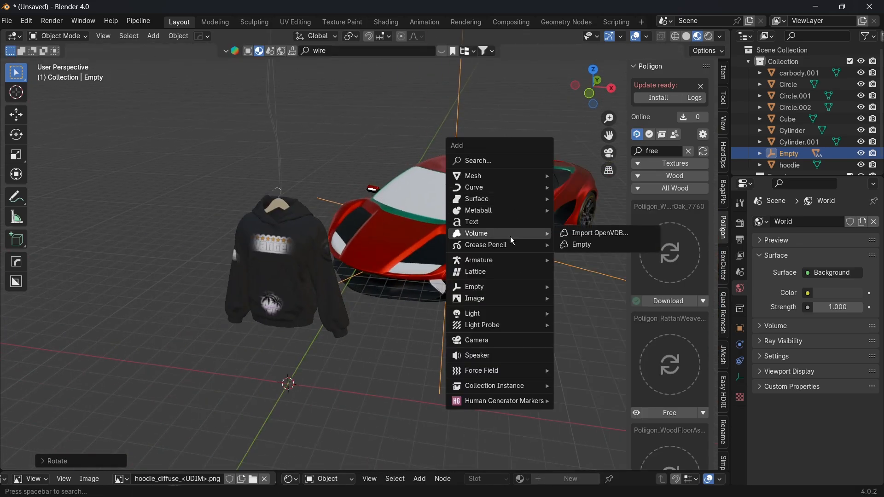
pyautogui.click(519, 342)
pyautogui.press('ctrl+KP_0')
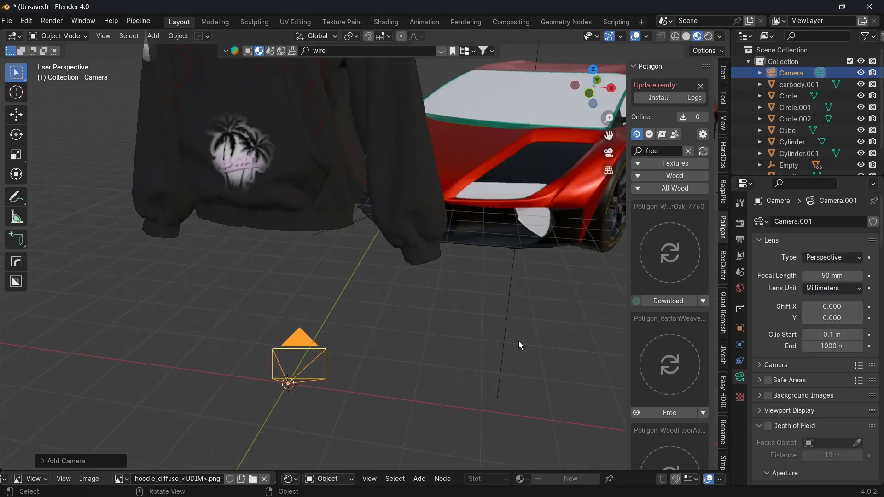
# Step: Lock the camera to the view and frame the hoodie in front of the car
pyautogui.click(726, 126)
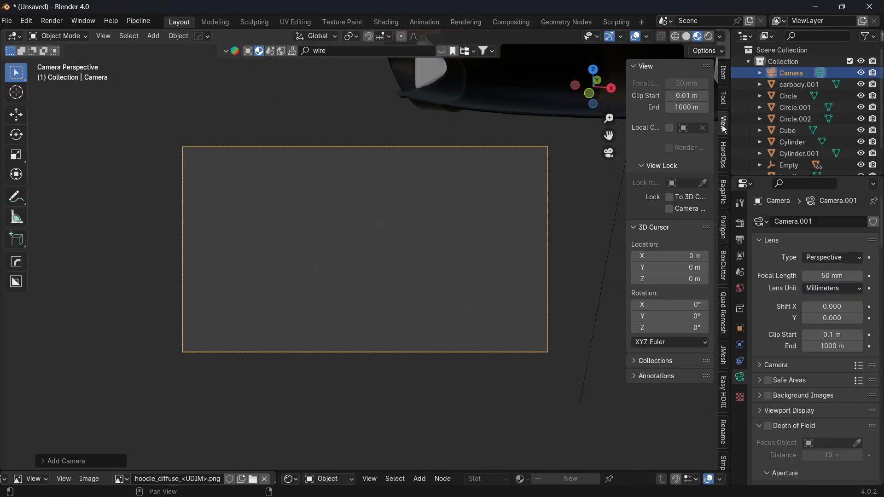
pyautogui.click(670, 209)
pyautogui.moveTo(530, 185); pyautogui.dragTo(513, 256, button='middle')
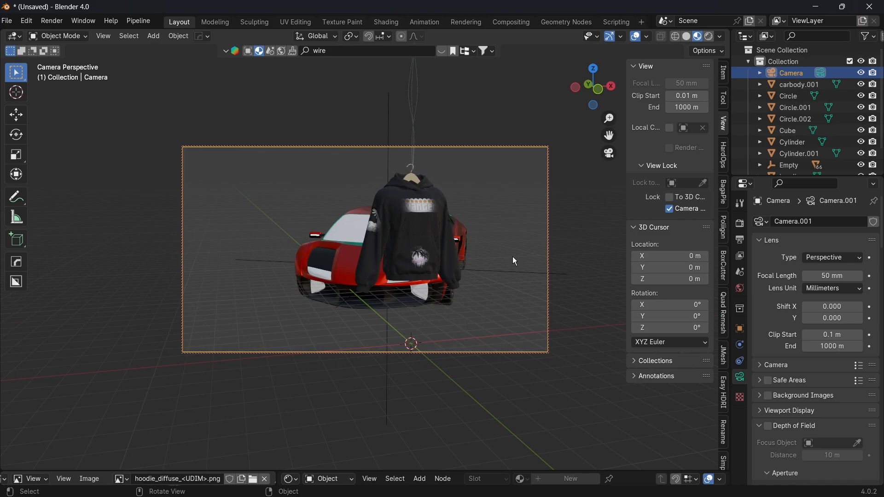
# Step: Set the output resolution to 1080 × 1920 px and reframe the camera on the hoodie
pyautogui.click(741, 240)
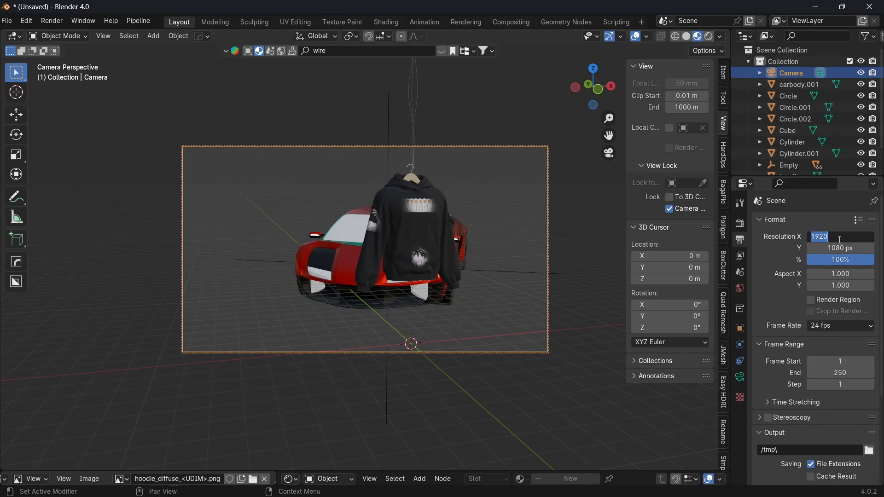
pyautogui.click(849, 244)
pyautogui.write('1080')
pyautogui.press('Return')
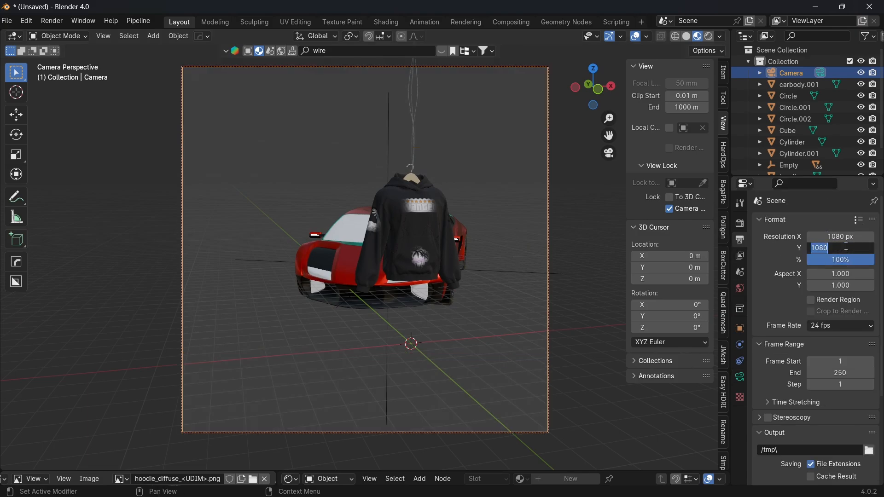
pyautogui.click(849, 248)
pyautogui.write('1920')
pyautogui.press('Return')
pyautogui.moveTo(485, 172); pyautogui.dragTo(502, 248, button='middle')
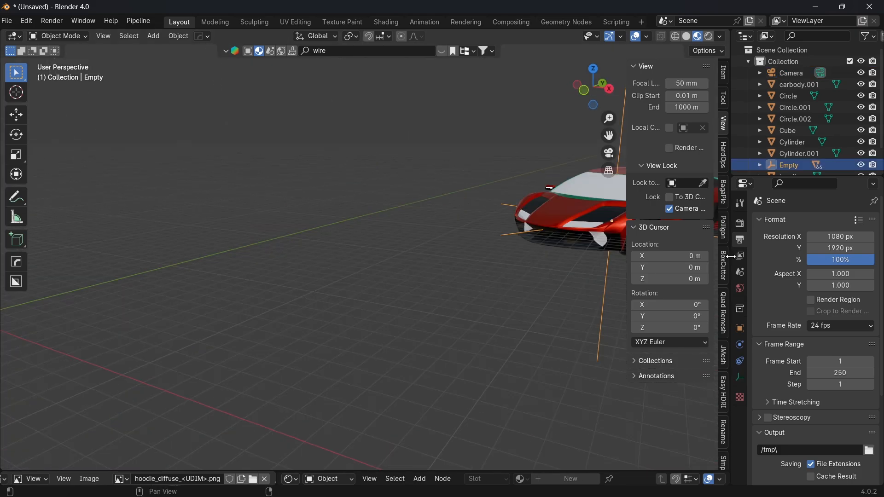
# Step: Split the 3D viewport vertically into a narrow second view and hide that view's sidebar and toolbar
pyautogui.rightClick(730, 257)
pyautogui.click(712, 257)
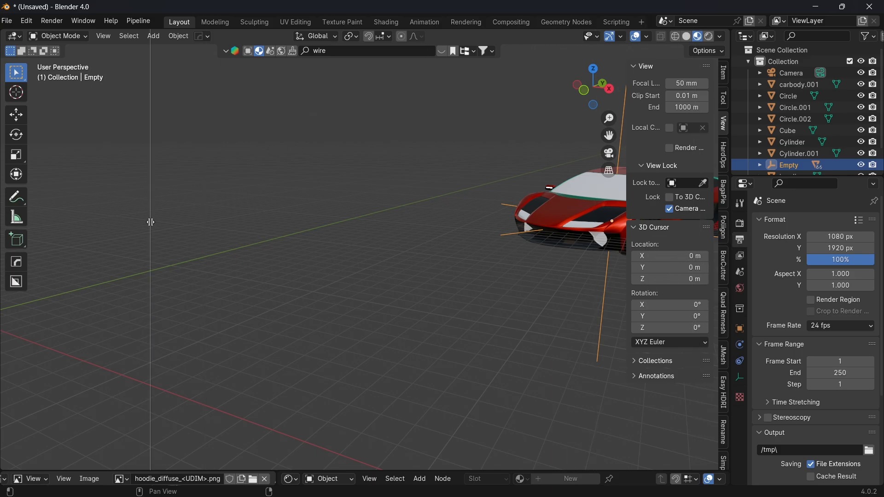
pyautogui.click(151, 222)
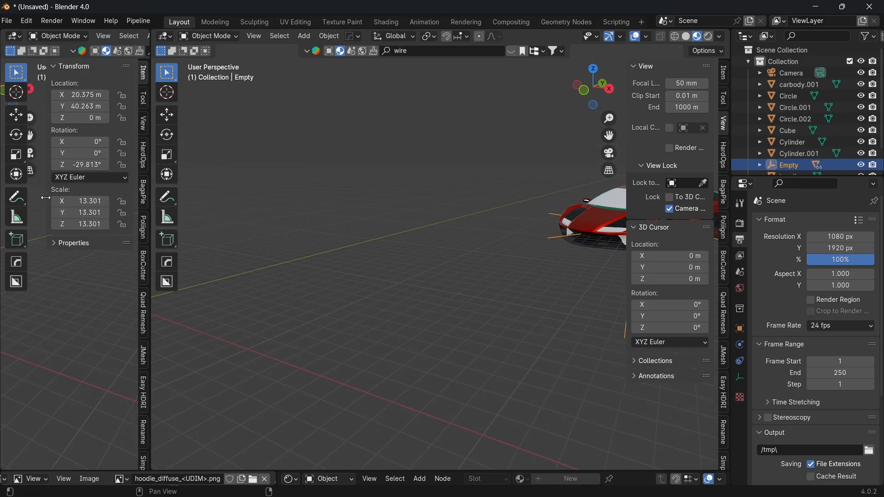
pyautogui.moveTo(46, 198); pyautogui.dragTo(111, 198)
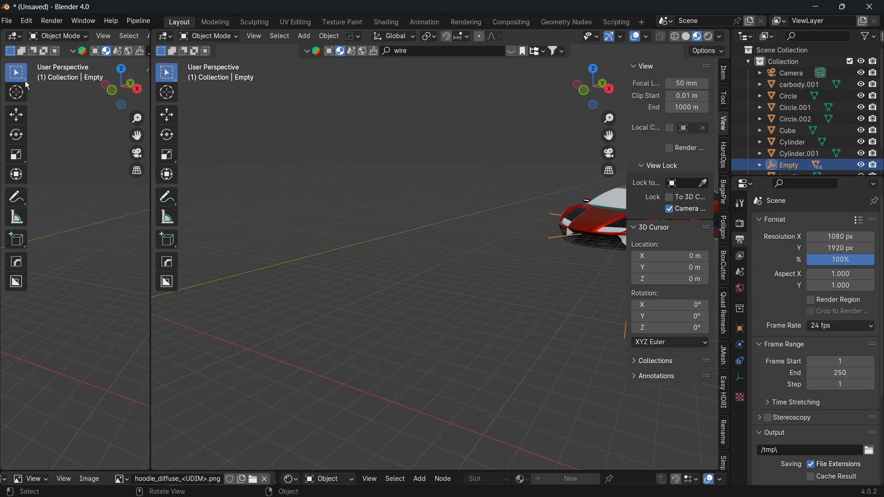
pyautogui.press('t')
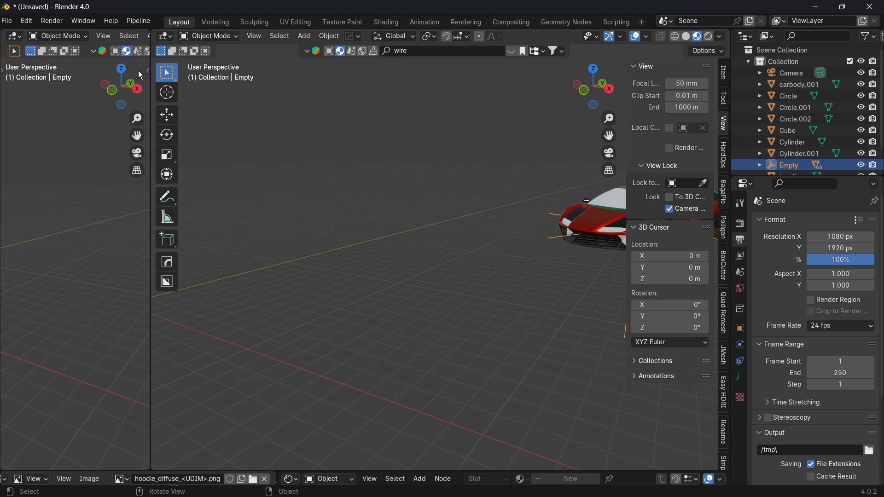
# Step: Show the camera's framing in the narrow viewport with Rendered shading
pyautogui.scroll(-5, 132, 51)
pyautogui.scroll(-5, 131, 48)
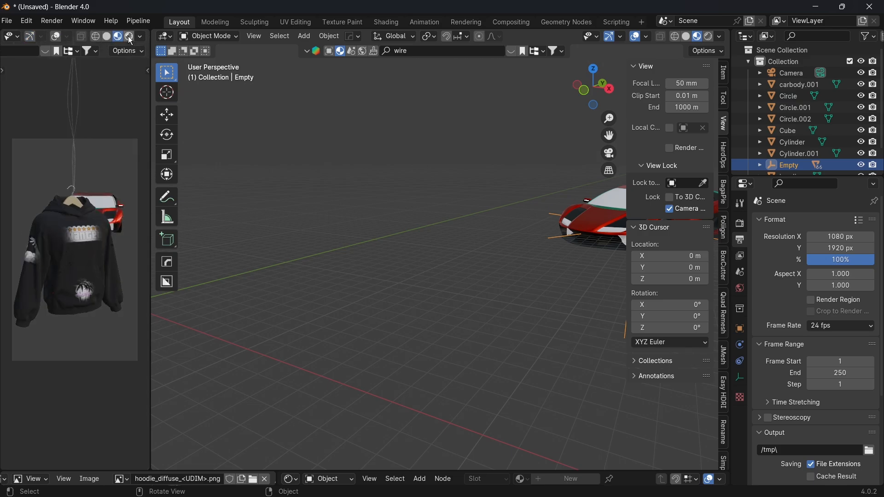
pyautogui.click(129, 36)
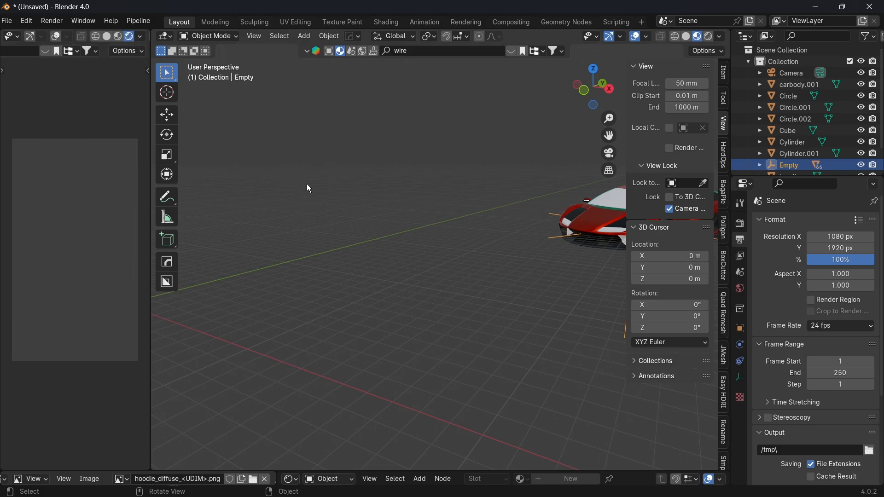
# Step: Reposition the car's empty along the Y axis and across the ground plane so the car sits behind the hoodie
pyautogui.moveTo(349, 207); pyautogui.dragTo(448, 277, button='middle')
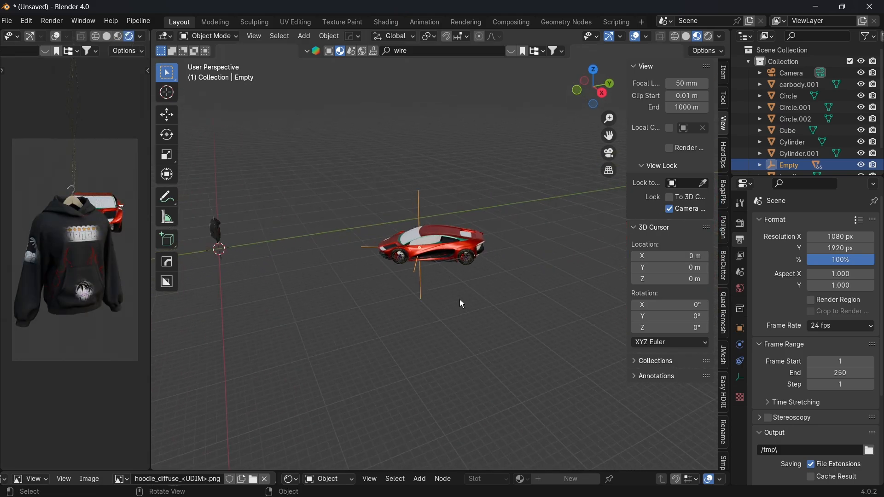
pyautogui.press('g')
pyautogui.press('y')
pyautogui.click(528, 293)
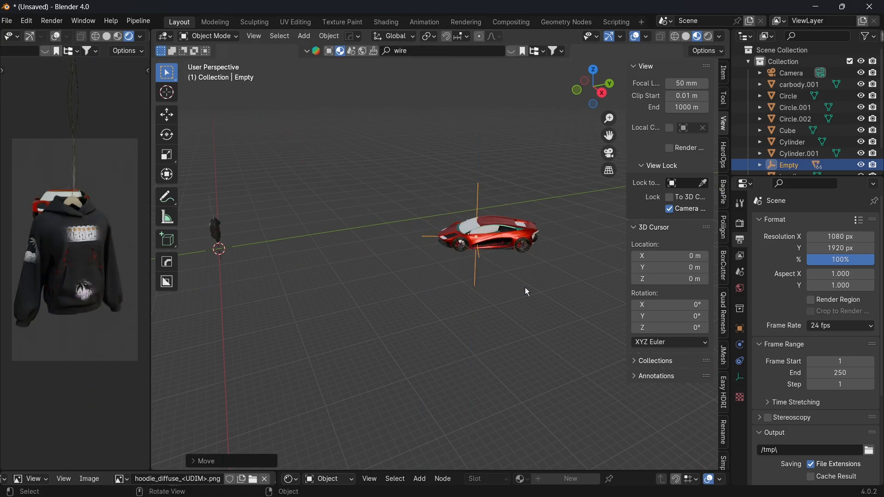
pyautogui.press('g')
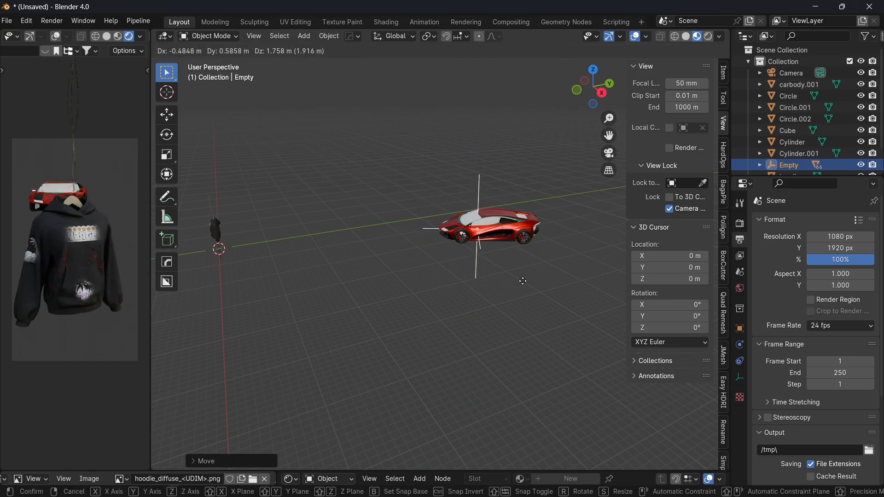
pyautogui.hotkey('shift', 'z')
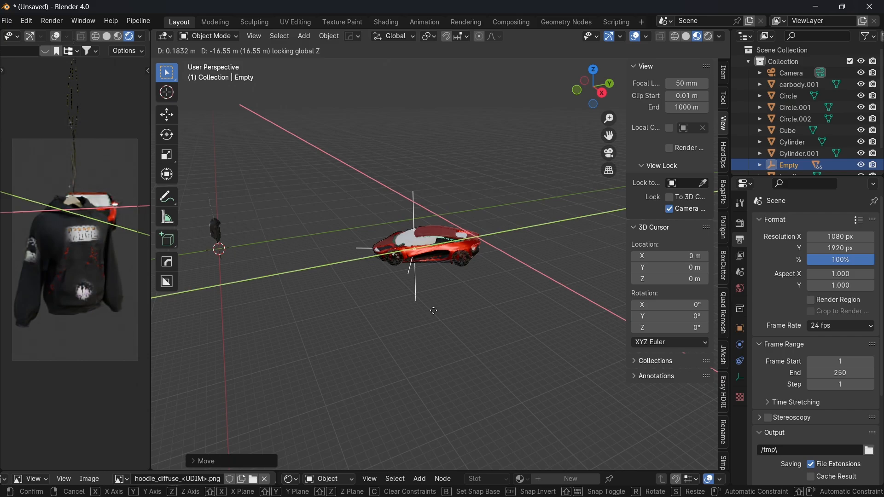
pyautogui.click(410, 309)
# Step: Rotate the car about the Z axis to an angled stance and shift it across the ground plane behind the hoodie
pyautogui.press('r')
pyautogui.press('z')
pyautogui.click(452, 329)
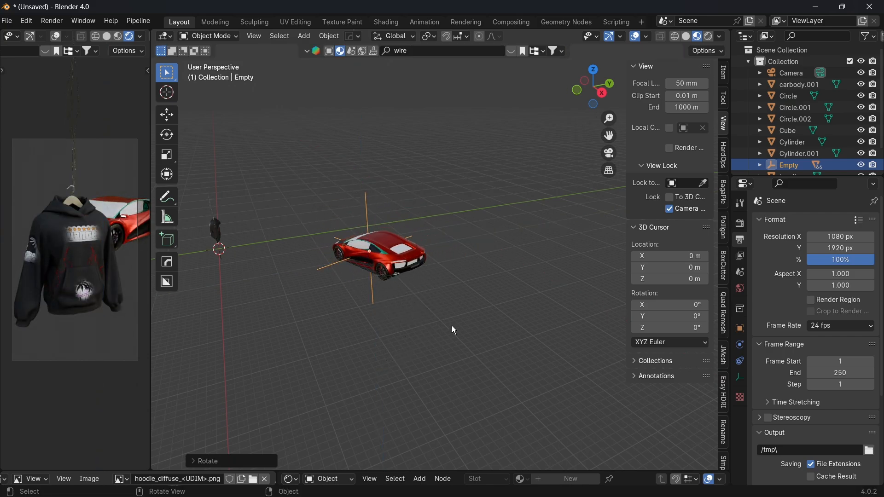
pyautogui.press('g')
pyautogui.hotkey('shift', 'z')
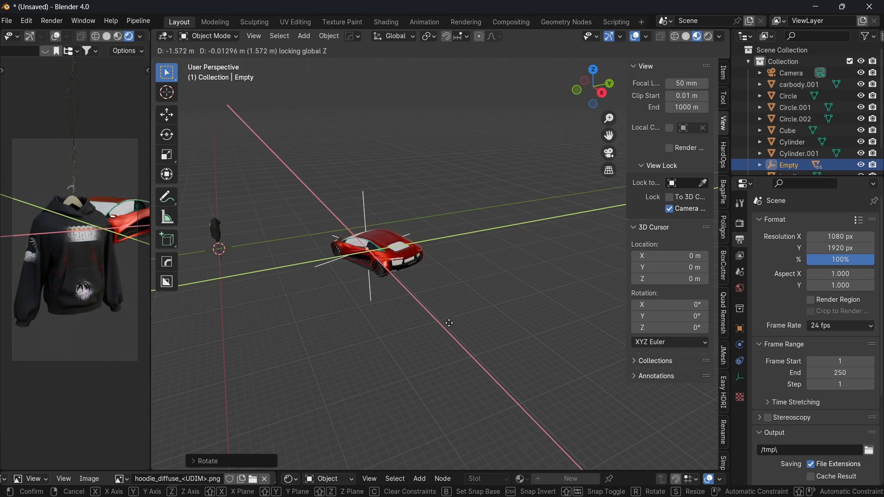
pyautogui.click(439, 319)
# Step: Scale up the car and recenter it behind the hoodie, keeping its height locked
pyautogui.press('s')
pyautogui.click(476, 333)
pyautogui.press('g')
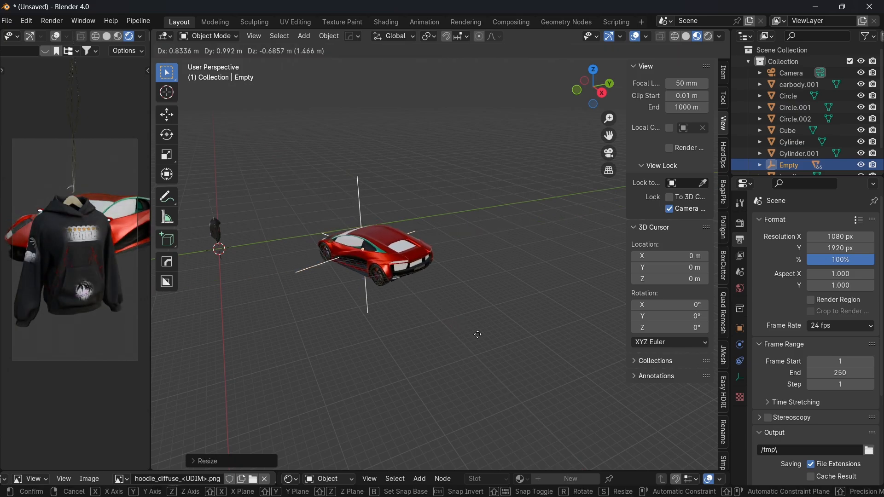
pyautogui.hotkey('shift', 'z')
pyautogui.click(461, 334)
pyautogui.moveTo(447, 335); pyautogui.dragTo(459, 328, button='middle')
pyautogui.hotkey('shift', 'a')
pyautogui.click(502, 162)
pyautogui.press('s')
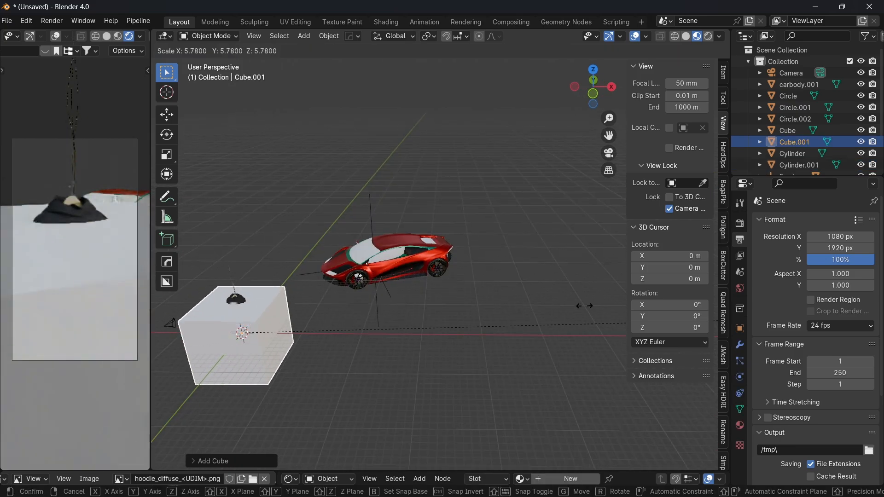
pyautogui.click(586, 306)
pyautogui.hotkey('ctrl', 'z')
pyautogui.moveTo(290, 318); pyautogui.dragTo(312, 312, button='middle')
pyautogui.hotkey('ctrl', 'z')
# Step: Add a plane at the origin and scale it into a large floor reaching beyond the hoodie and the car
pyautogui.hotkey('shift', 'a')
pyautogui.click(364, 29)
pyautogui.press('s')
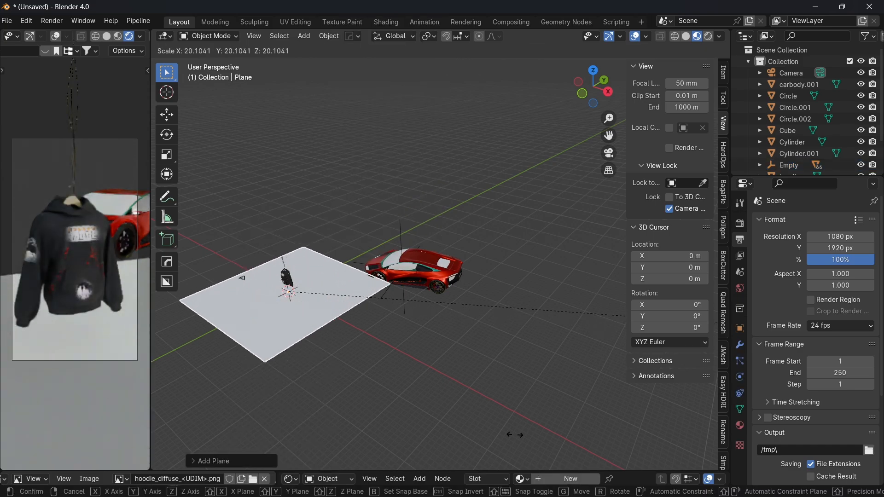
pyautogui.click(402, 227)
# Step: Select the car's empty and raise the car along the Z axis to the floor's level
pyautogui.moveTo(399, 224); pyautogui.dragTo(411, 206, button='middle')
pyautogui.click(411, 205)
pyautogui.press('g')
pyautogui.press('z')
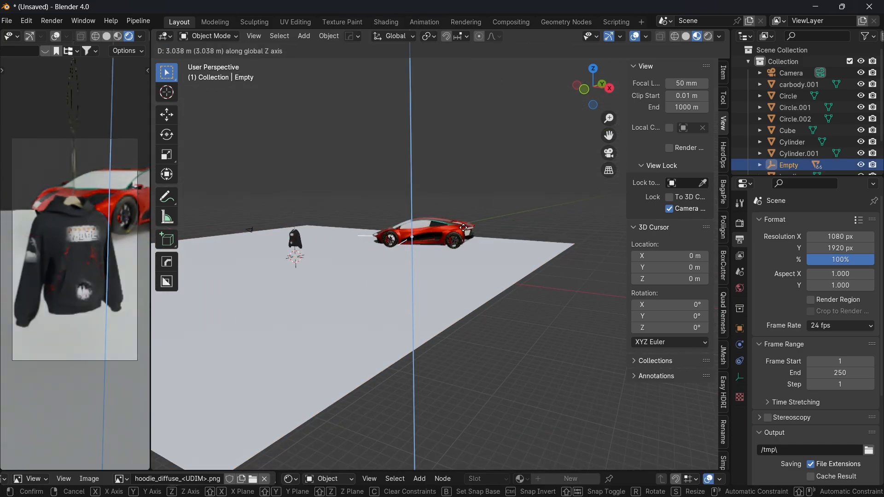
pyautogui.click(411, 199)
# Step: Fine-tune the car's position so its wheels meet the floor plane
pyautogui.scroll(7, 448, 294)
pyautogui.press('g')
pyautogui.press('x')
pyautogui.moveTo(409, 291); pyautogui.dragTo(511, 283, button='middle')
pyautogui.click(385, 320)
pyautogui.scroll(-5, 386, 321)
pyautogui.press('g')
pyautogui.click(416, 333)
pyautogui.scroll(6, 454, 316)
pyautogui.scroll(-2, 506, 286)
pyautogui.press('g')
pyautogui.click(512, 302)
pyautogui.scroll(-5, 470, 322)
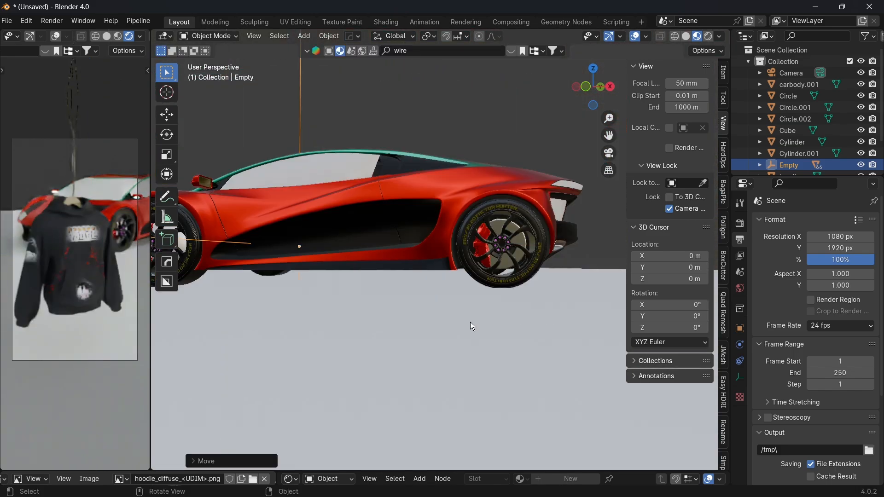
# Step: Adjust the car's scale for the camera framing and clear the selection
pyautogui.moveTo(471, 321); pyautogui.dragTo(507, 332, button='middle')
pyautogui.press('s')
pyautogui.click(482, 287)
pyautogui.scroll(-7, 482, 286)
pyautogui.moveTo(482, 286); pyautogui.dragTo(465, 270, button='middle')
pyautogui.hotkey('alt', 'a')
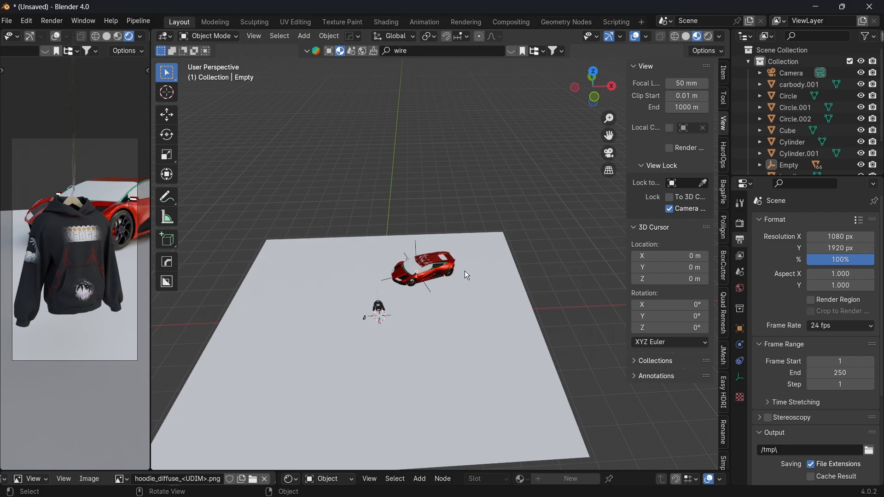
# Step: Select the car's windshield and other window panes and join them into one object
pyautogui.scroll(10, 466, 271)
pyautogui.click(466, 256)
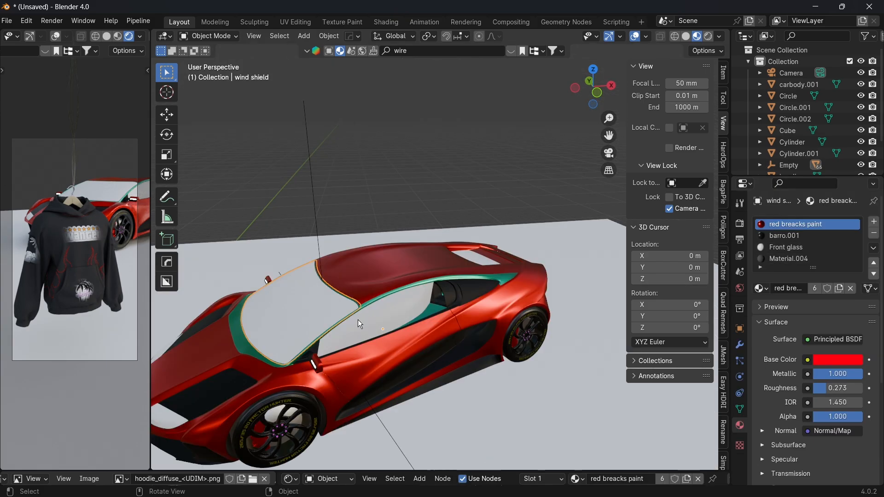
pyautogui.keyDown('shift'); pyautogui.click(466, 256); pyautogui.keyUp('shift')
pyautogui.moveTo(466, 256); pyautogui.dragTo(520, 272, button='middle')
pyautogui.keyDown('shift'); pyautogui.click(198, 332); pyautogui.keyUp('shift')
pyautogui.moveTo(198, 332); pyautogui.dragTo(443, 304, button='middle')
pyautogui.hotkey('ctrl', 'j')
# Step: Remove all material slots from the joined car windows
pyautogui.click(874, 236)
pyautogui.click(873, 235)
pyautogui.click(873, 236)
pyautogui.click(873, 235)
pyautogui.click(874, 236)
pyautogui.moveTo(498, 265); pyautogui.dragTo(530, 263, button='middle')
pyautogui.click(874, 234)
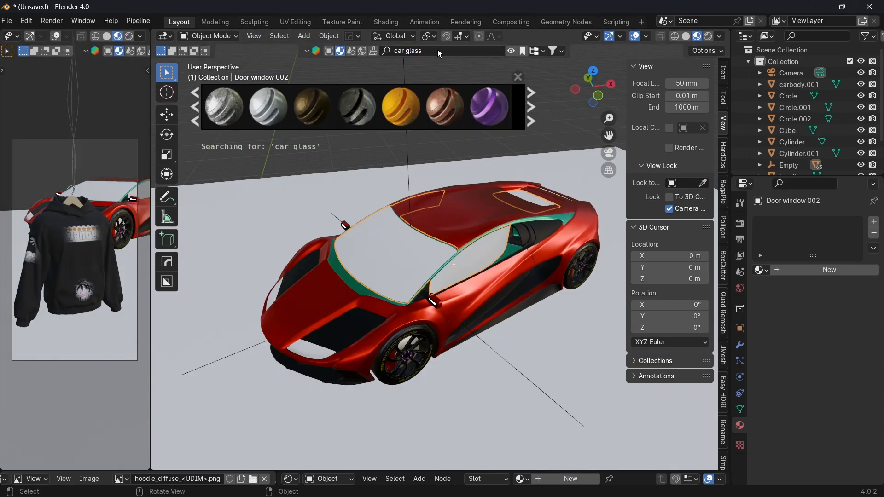
# Step: Search the online material library for "car glass" and apply a glass material from the results to the car windows
pyautogui.moveTo(370, 263); pyautogui.dragTo(409, 254, button='middle')
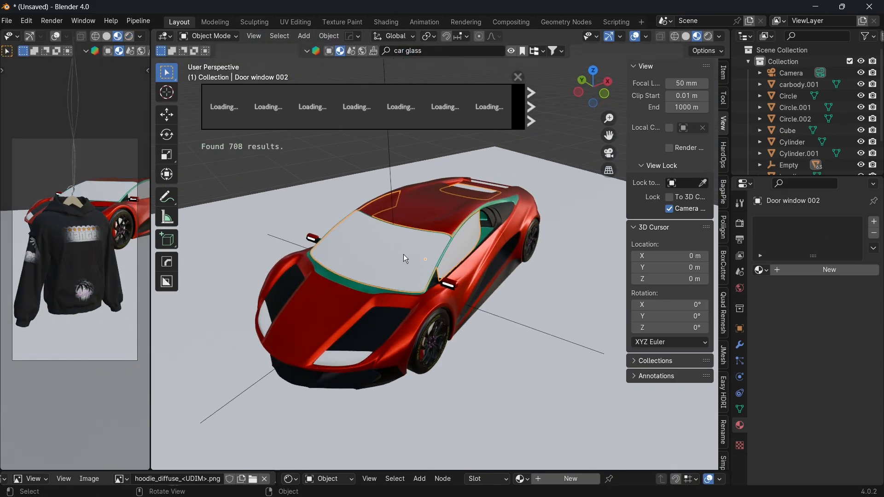
pyautogui.moveTo(258, 117)
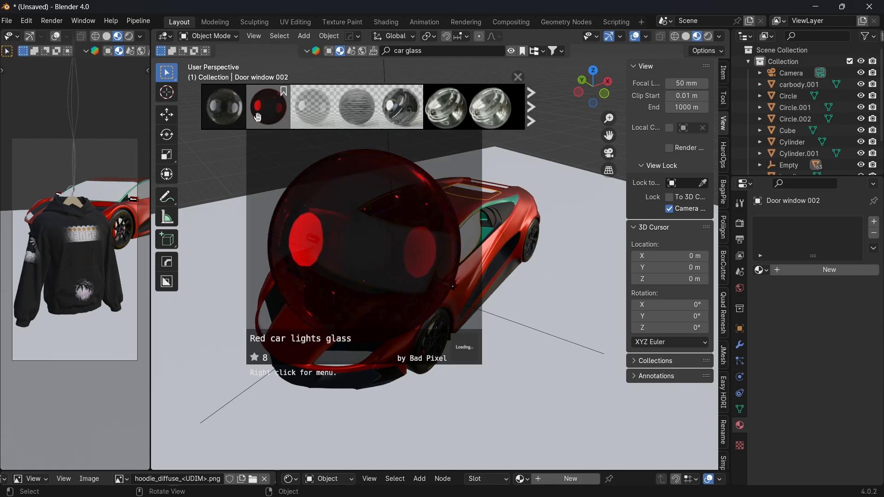
pyautogui.moveTo(400, 107); pyautogui.dragTo(438, 275)
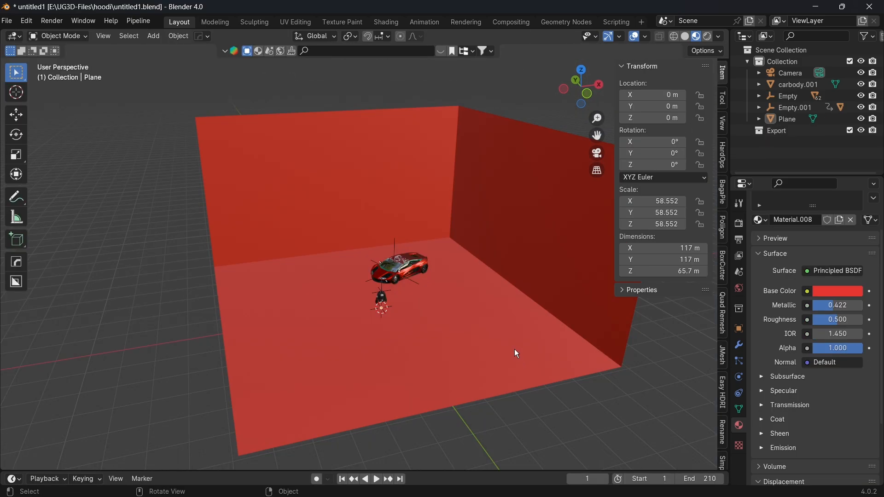
# Step: Select the hoodie's empty, enlarge the timeline and delete all of the empty's existing keyframes
pyautogui.scroll(-1, 513, 346)
pyautogui.scroll(4, 499, 347)
pyautogui.moveTo(491, 348); pyautogui.dragTo(468, 315, button='middle')
pyautogui.scroll(4, 501, 354)
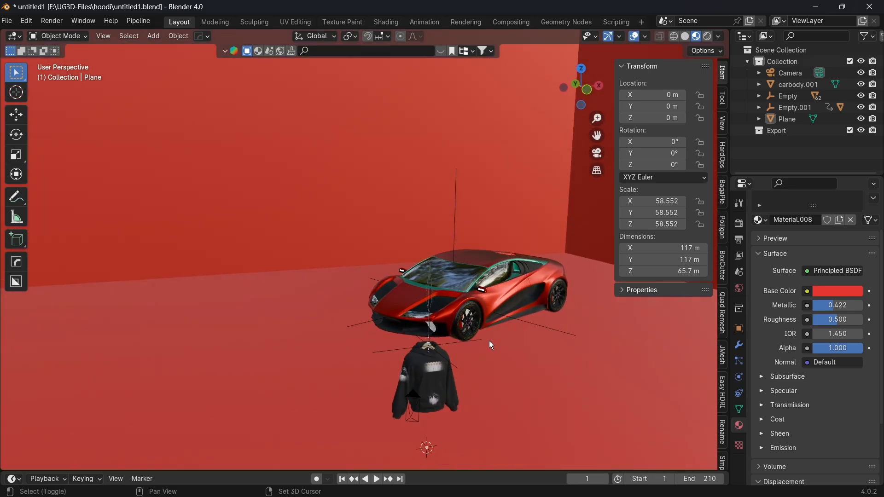
pyautogui.keyDown('shift'); pyautogui.moveTo(492, 345); pyautogui.dragTo(450, 307, button='middle'); pyautogui.keyUp('shift')
pyautogui.click(394, 326)
pyautogui.moveTo(394, 326); pyautogui.dragTo(466, 435, button='middle')
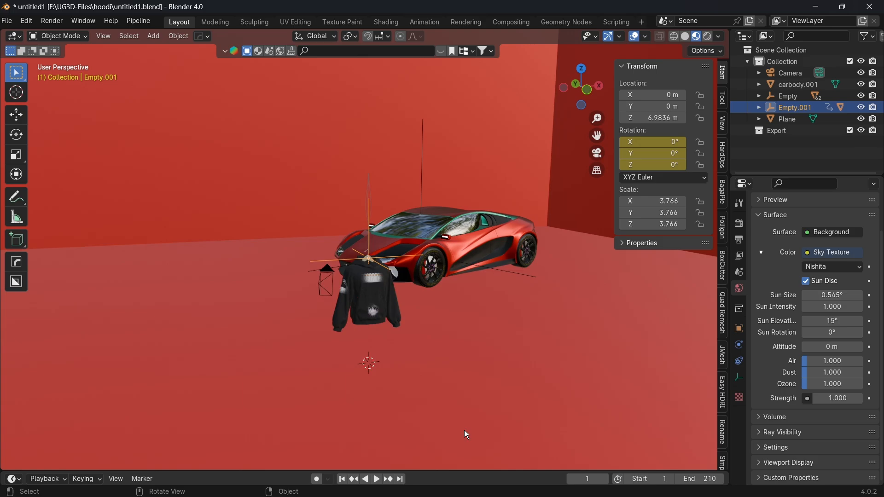
pyautogui.moveTo(472, 469); pyautogui.dragTo(478, 300)
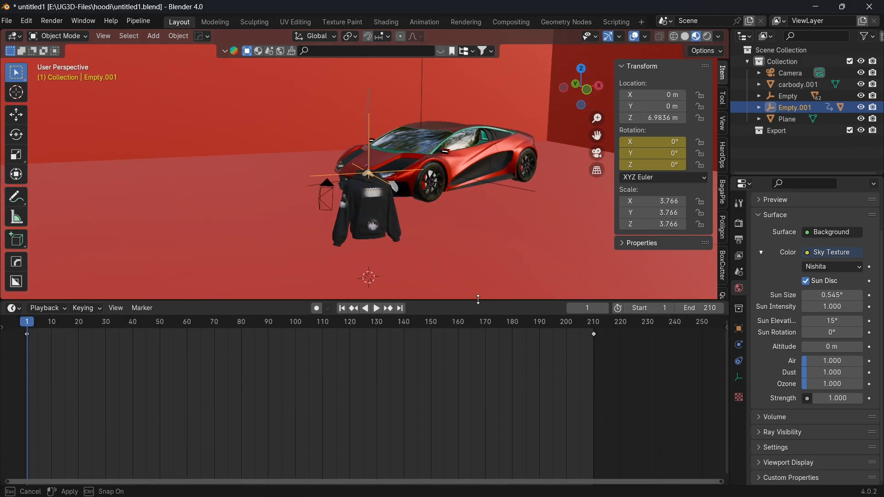
pyautogui.press('a')
pyautogui.press('Delete')
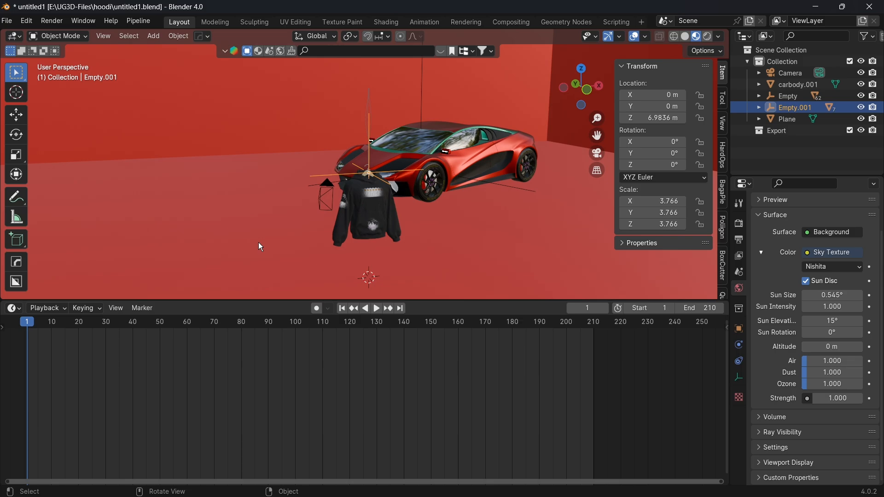
# Step: Insert a rotation keyframe for the hoodie's empty at frame 1 and another at frame 210 with Z rotation 720°
pyautogui.press('i')
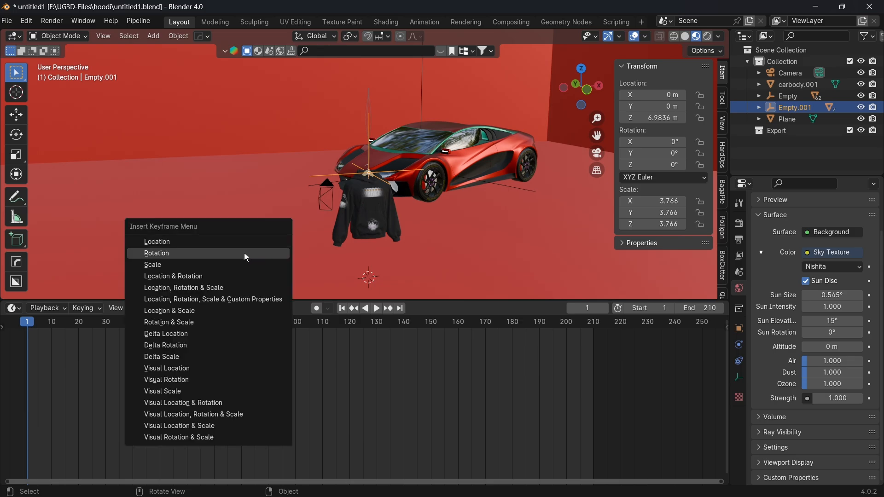
pyautogui.click(247, 255)
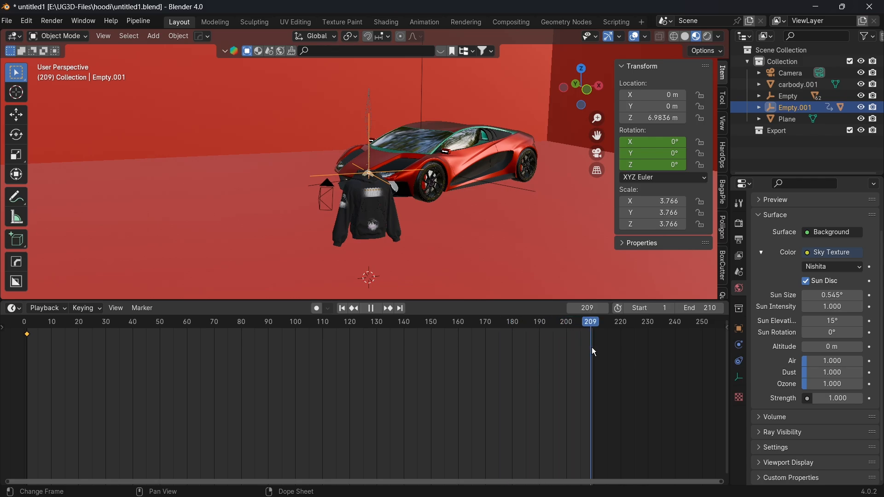
pyautogui.moveTo(592, 348); pyautogui.dragTo(593, 349)
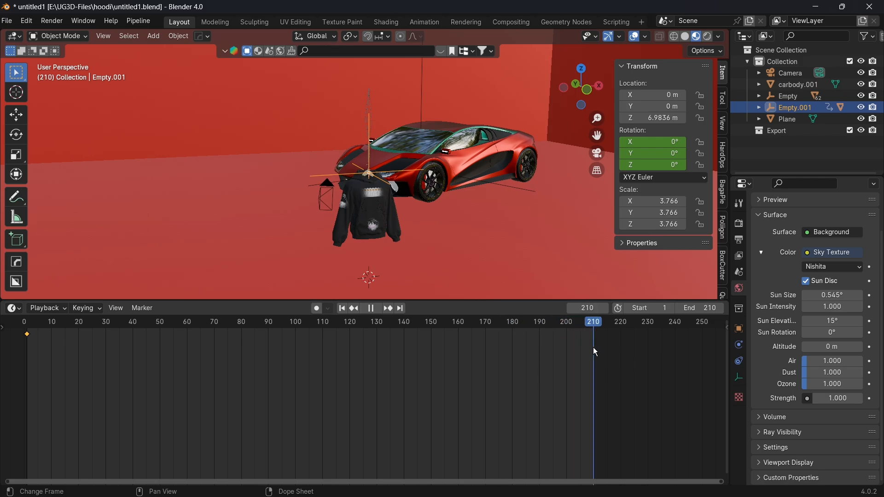
pyautogui.click(672, 165)
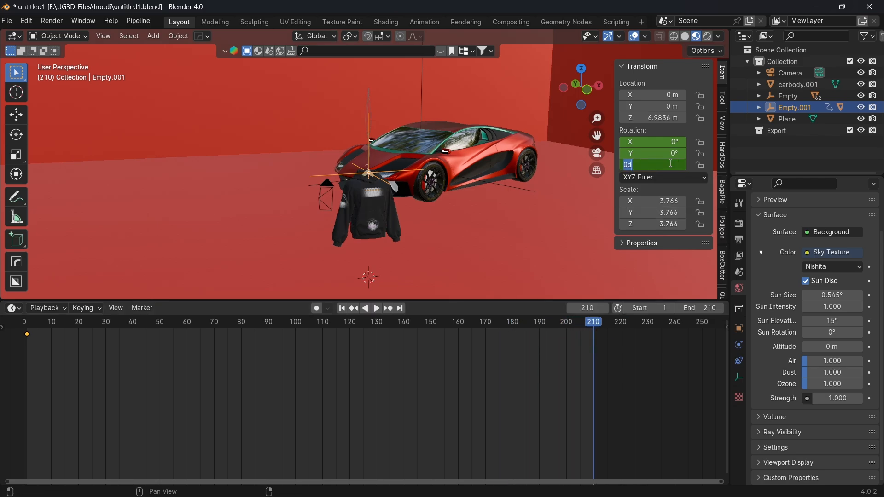
pyautogui.write('720')
pyautogui.press('Return')
pyautogui.press('i')
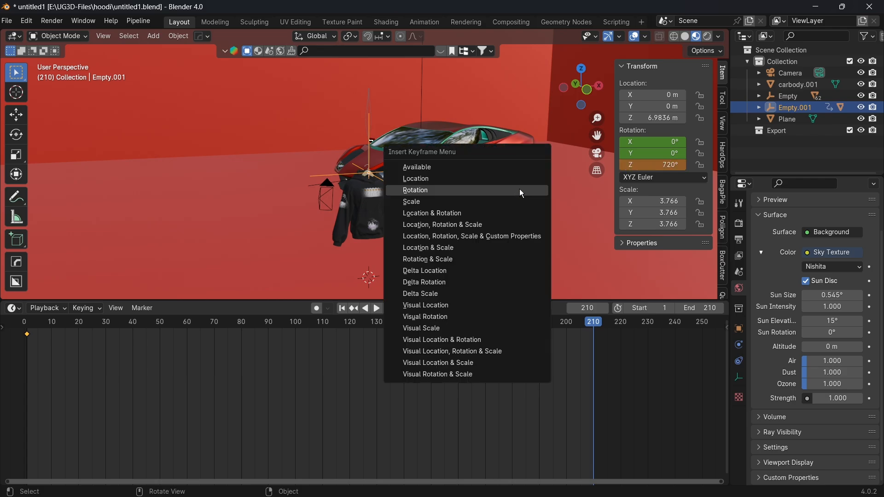
pyautogui.click(440, 192)
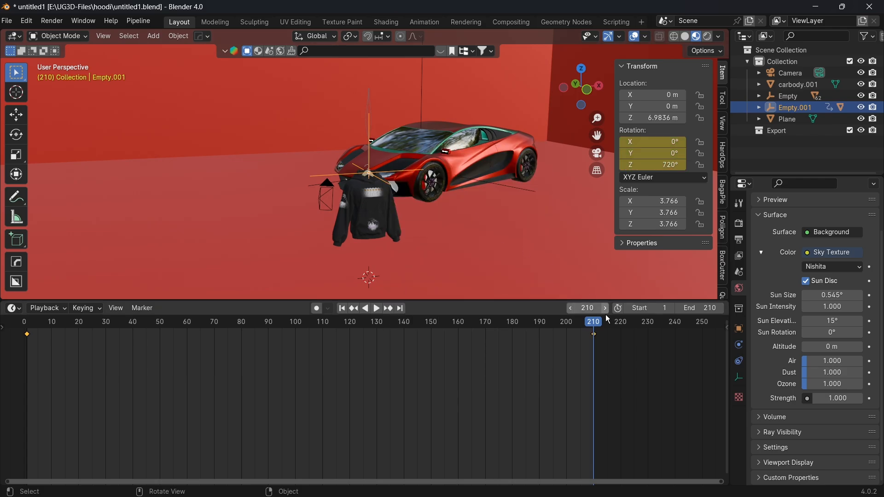
# Step: Preview the hoodie's spin from frame 1 and set its rotation keyframes to Linear interpolation
pyautogui.moveTo(599, 322); pyautogui.dragTo(26, 305)
pyautogui.press('space')
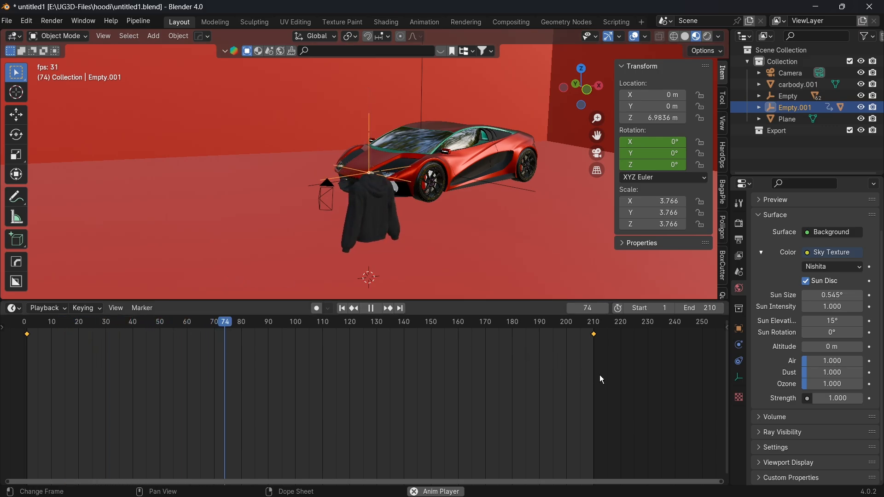
pyautogui.press('space')
pyautogui.rightClick(285, 357)
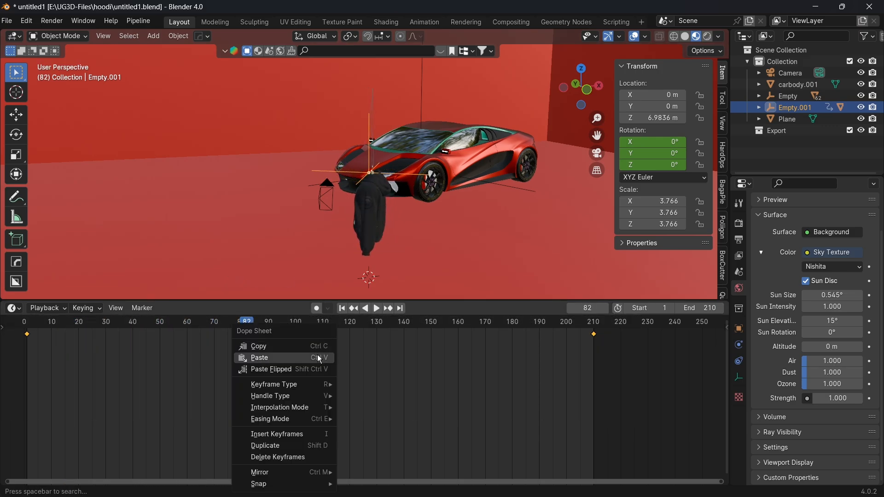
pyautogui.moveTo(350, 395)
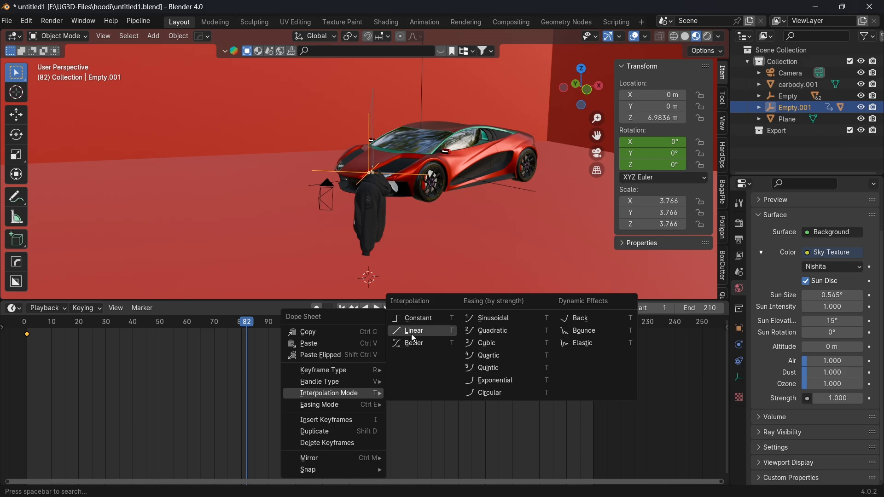
pyautogui.click(413, 337)
# Step: Play the animation again from frame 1 to check the hoodie's rotation speed
pyautogui.moveTo(243, 323); pyautogui.dragTo(27, 299)
pyautogui.press('space')
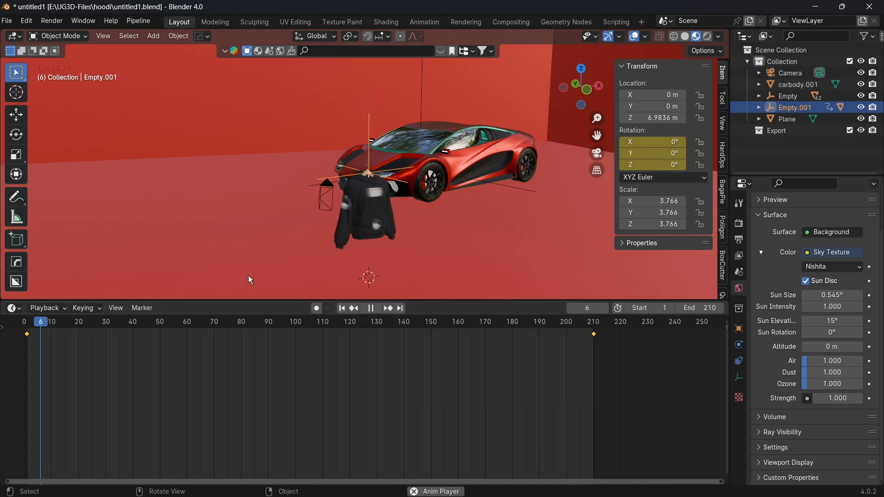
pyautogui.moveTo(272, 258)
pyautogui.mouseDown(button='middle')
pyautogui.moveTo(297, 259)
pyautogui.moveTo(269, 256)
pyautogui.mouseUp(button='middle')
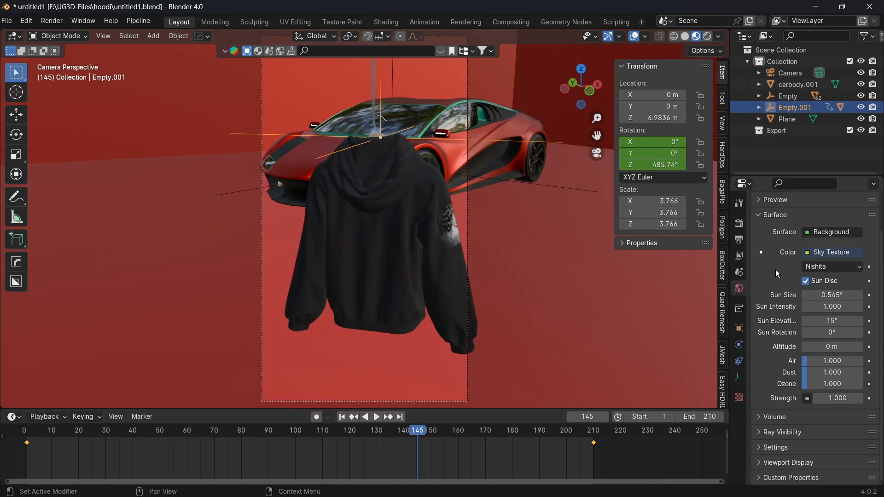
# Step: Open the texture choices for the World background's color
pyautogui.scroll(2, 778, 271)
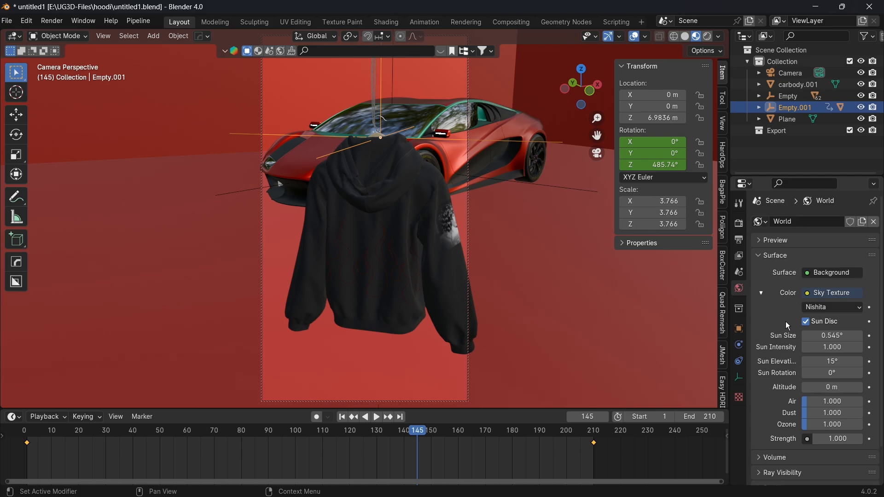
pyautogui.click(828, 293)
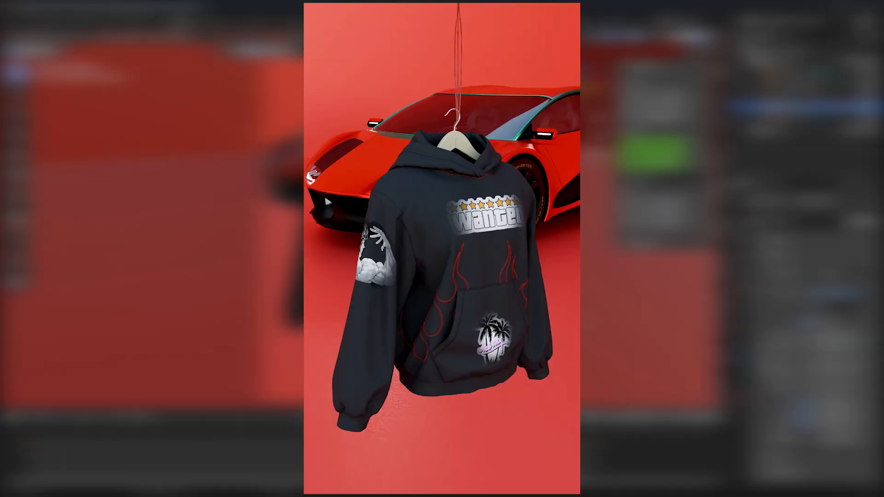